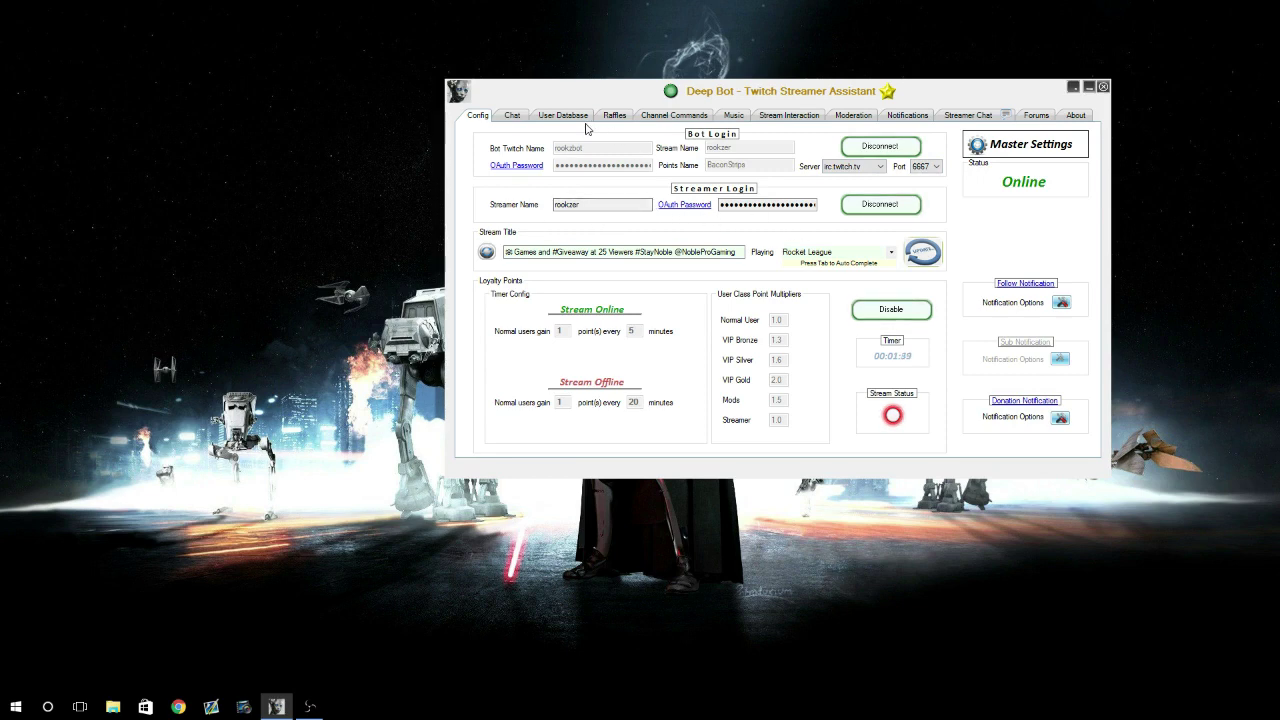
Check the chat page, return to the configuration, and disconnect and reconnect the bot login.
{"action": "left_click", "coordinate": [512, 116]}
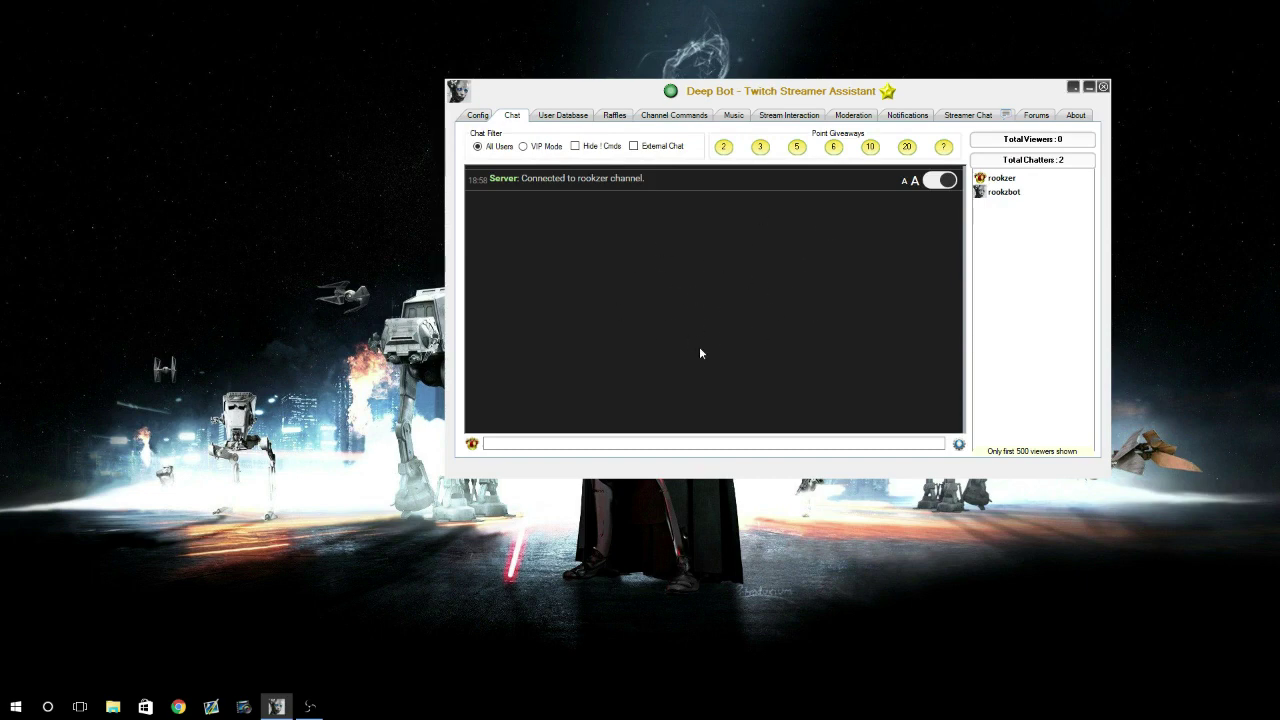
{"action": "left_click", "coordinate": [478, 115]}
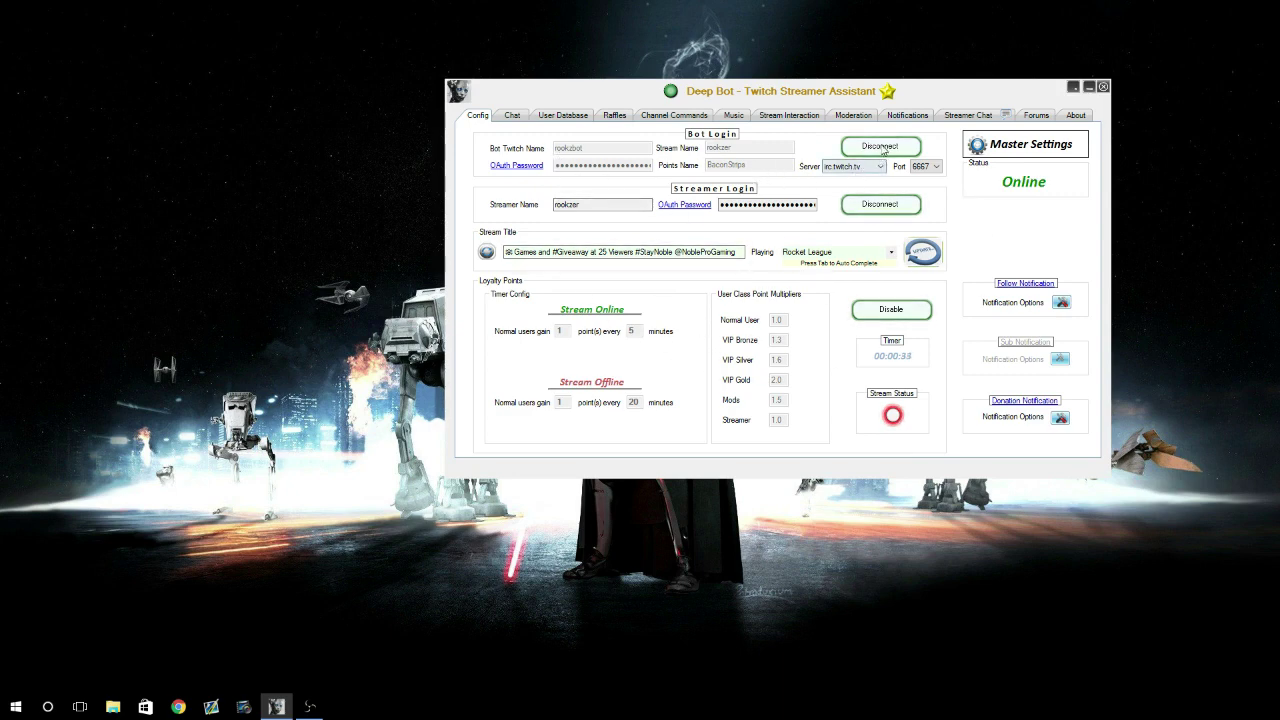
{"action": "left_click", "coordinate": [881, 148]}
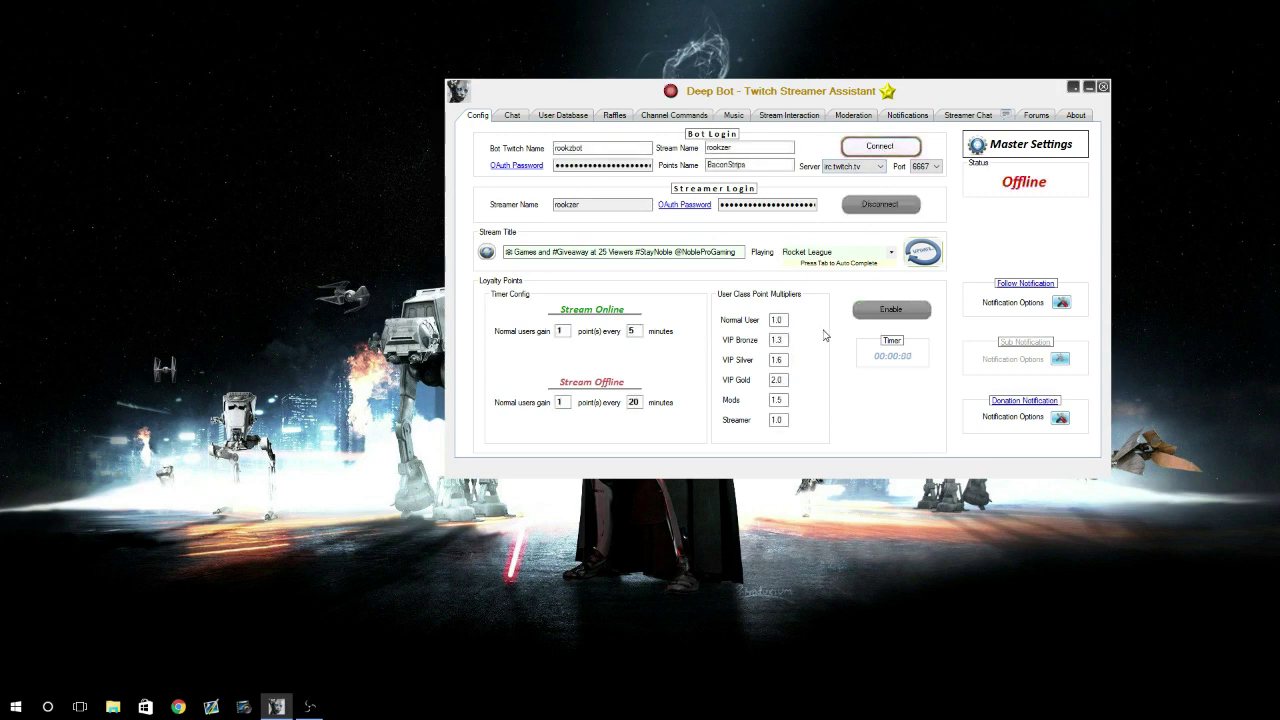
{"action": "left_click", "coordinate": [880, 150]}
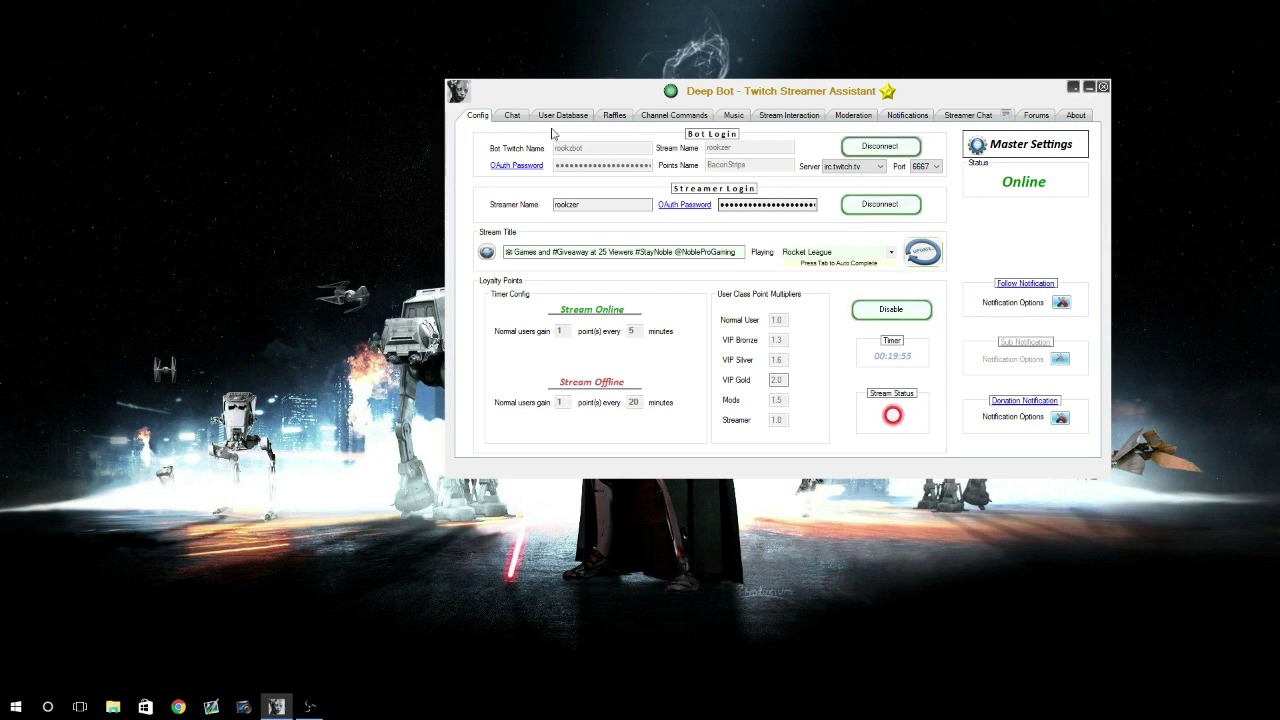
Examine the chat page and the options for reloading, disabling or popping out the chat.
{"action": "left_click", "coordinate": [511, 116]}
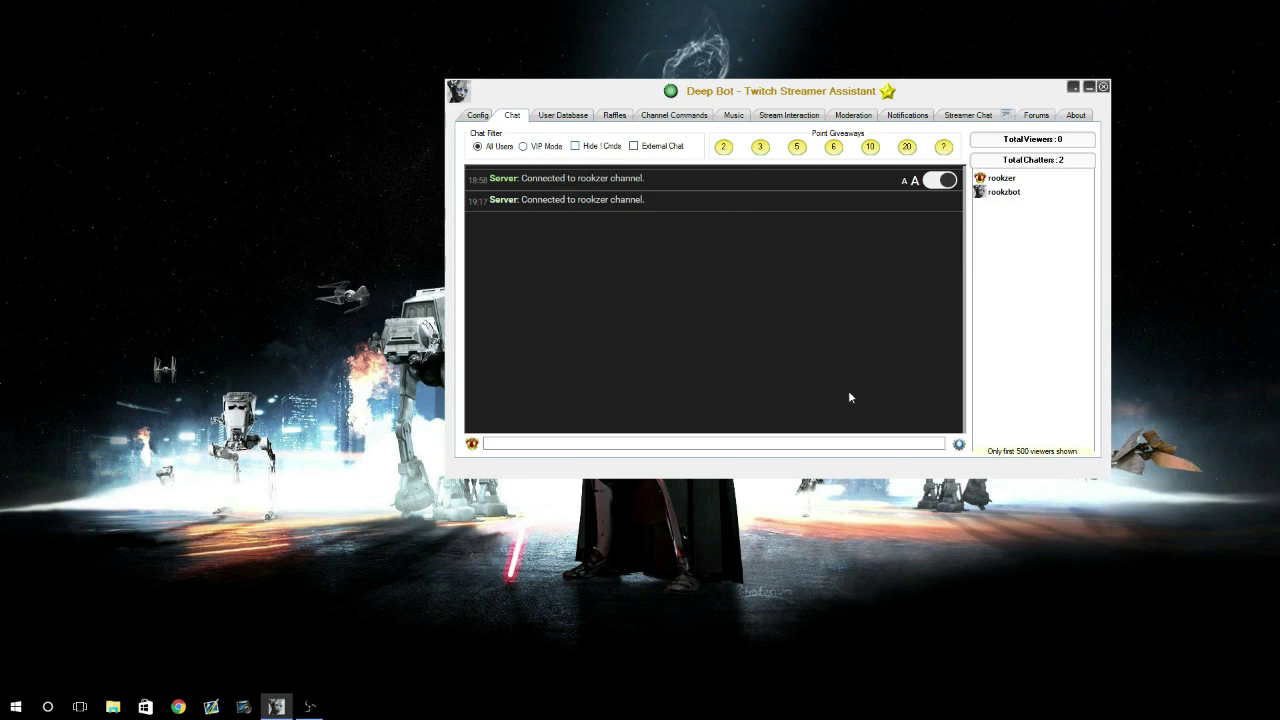
{"action": "left_click", "coordinate": [959, 445]}
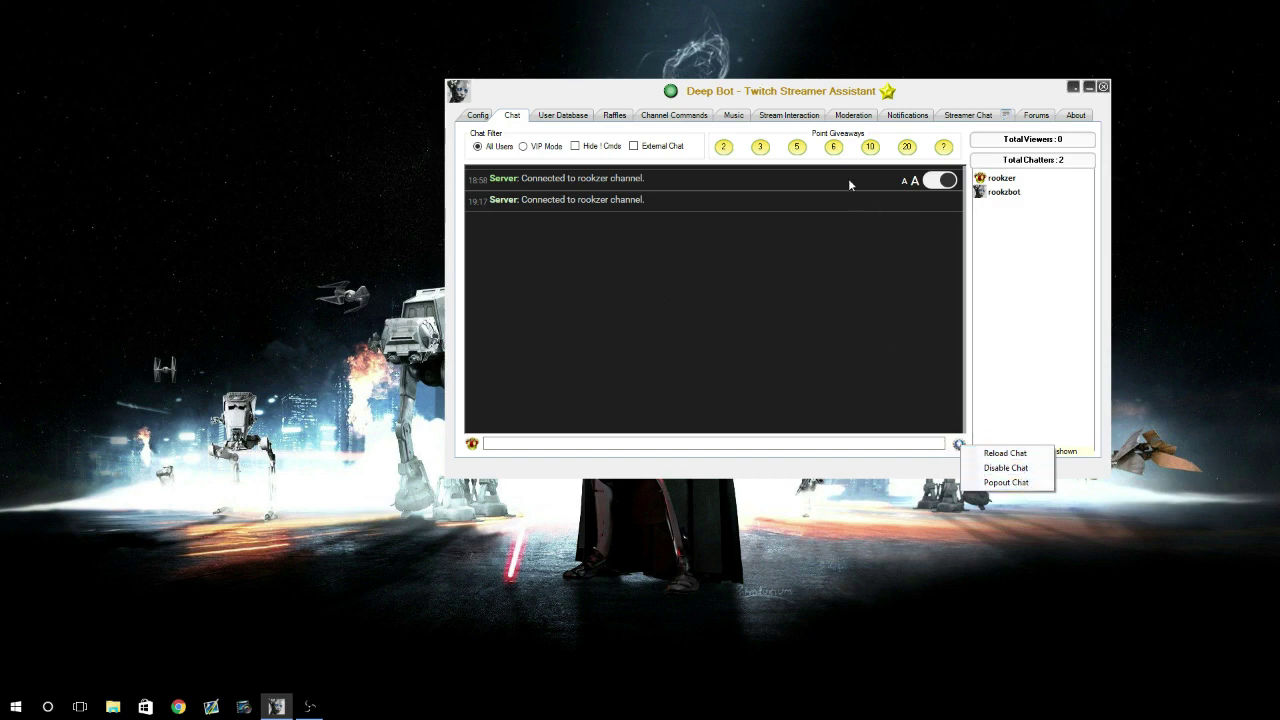
Browse the user database with offline users included, and hide the offline users again.
{"action": "left_click", "coordinate": [557, 121]}
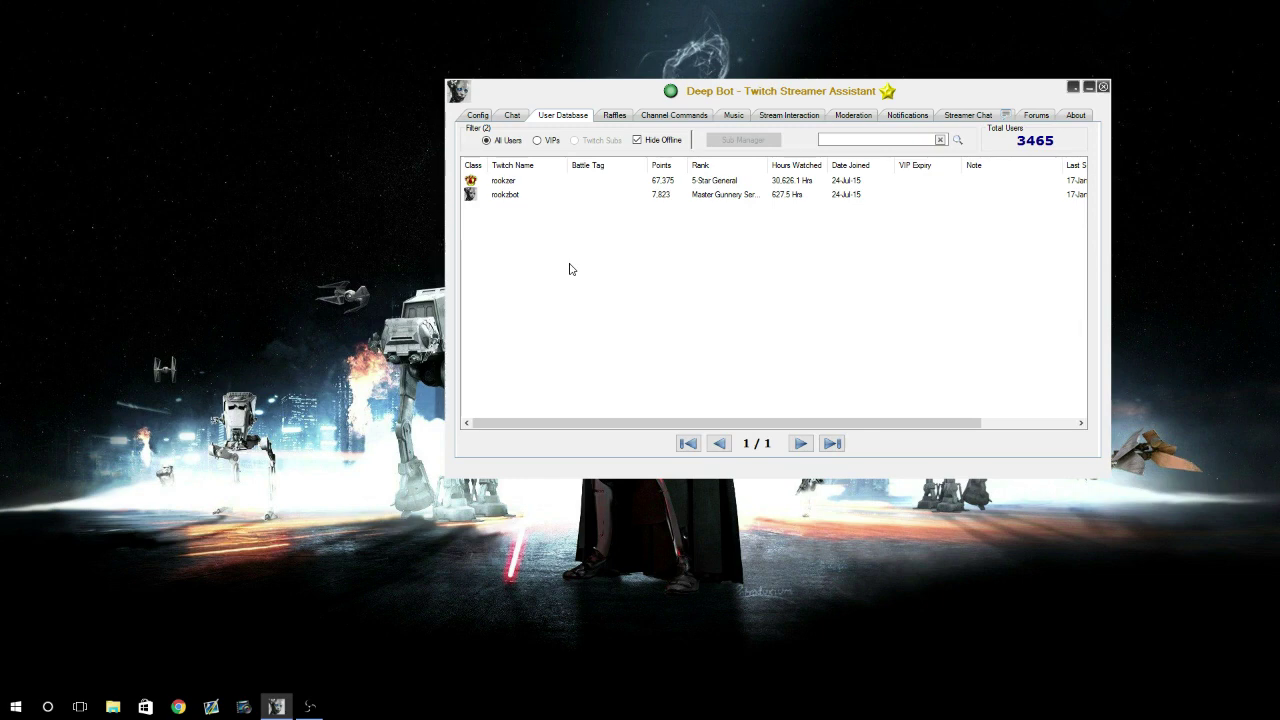
{"action": "left_click", "coordinate": [636, 141]}
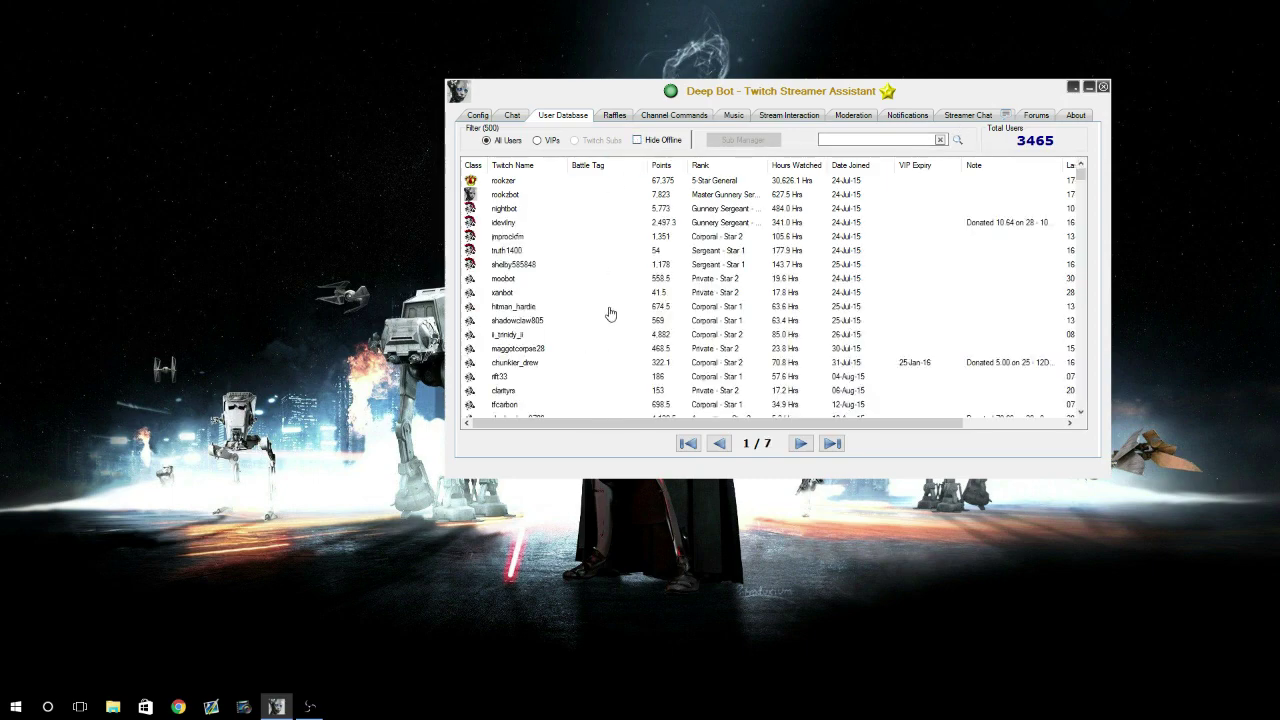
{"action": "scroll", "coordinate": [612, 314], "scroll_direction": "down", "scroll_amount": 20}
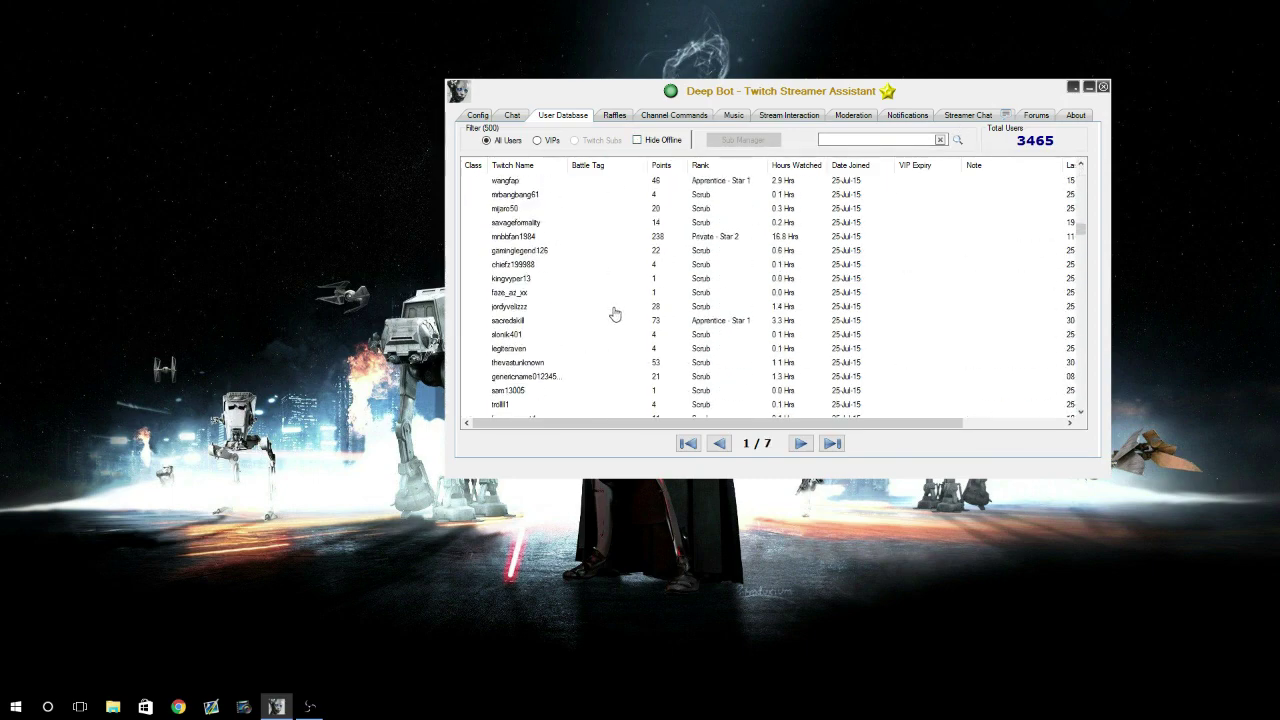
{"action": "scroll", "coordinate": [615, 314], "scroll_direction": "down", "scroll_amount": 15}
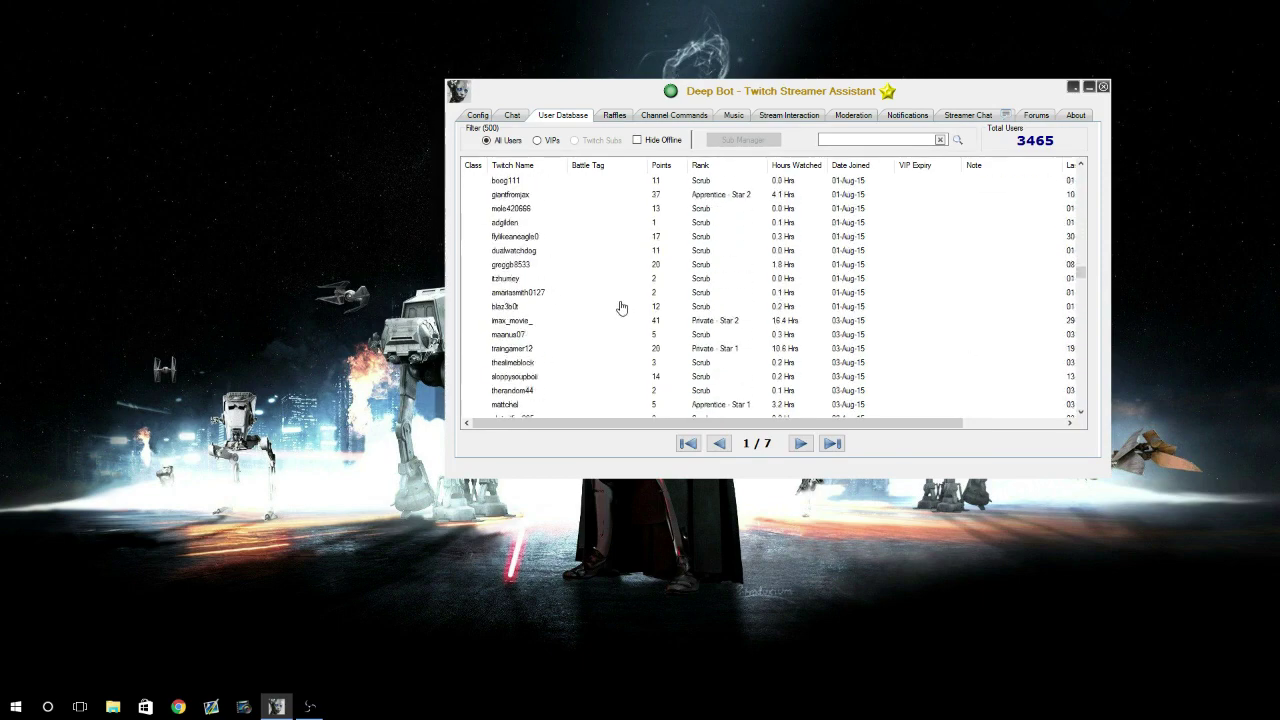
{"action": "scroll", "coordinate": [620, 306], "scroll_direction": "down", "scroll_amount": 15}
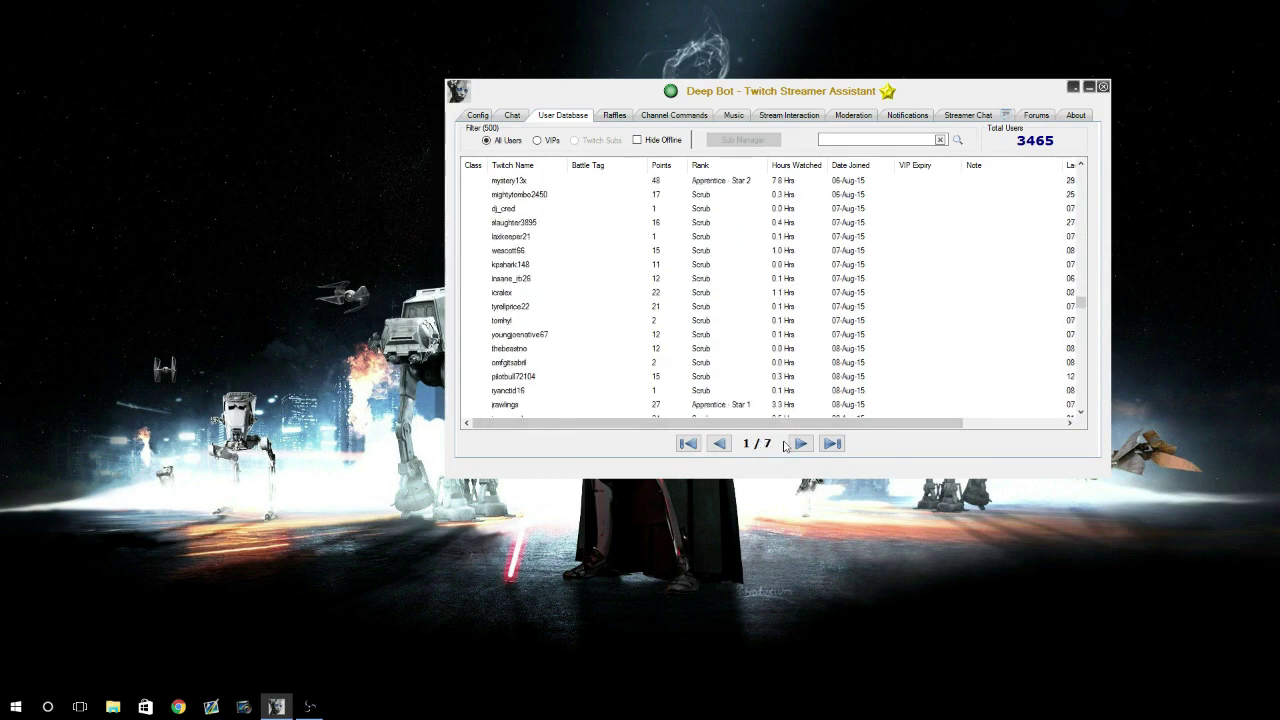
{"action": "left_click", "coordinate": [637, 140]}
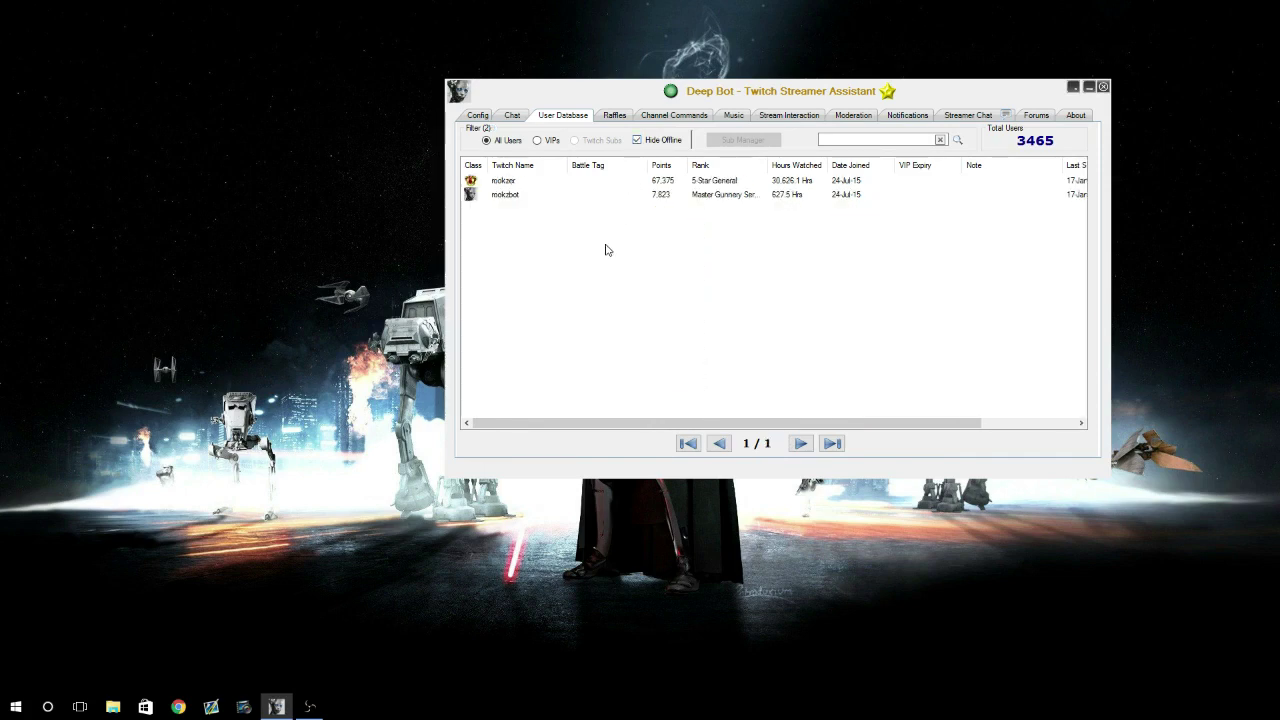
Open a ticket raffle for all users at a ticket cost of 1 and maximum of 1, and close and reset it.
{"action": "left_click", "coordinate": [615, 116]}
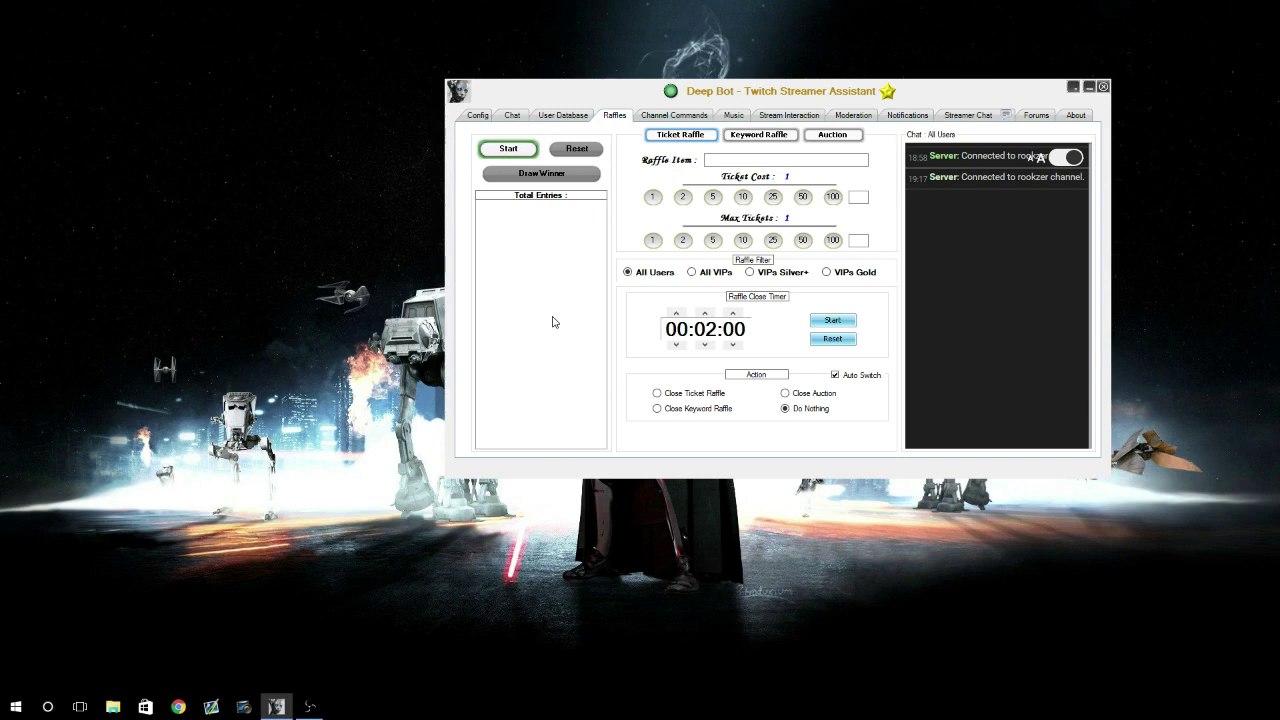
{"action": "left_click", "coordinate": [508, 152]}
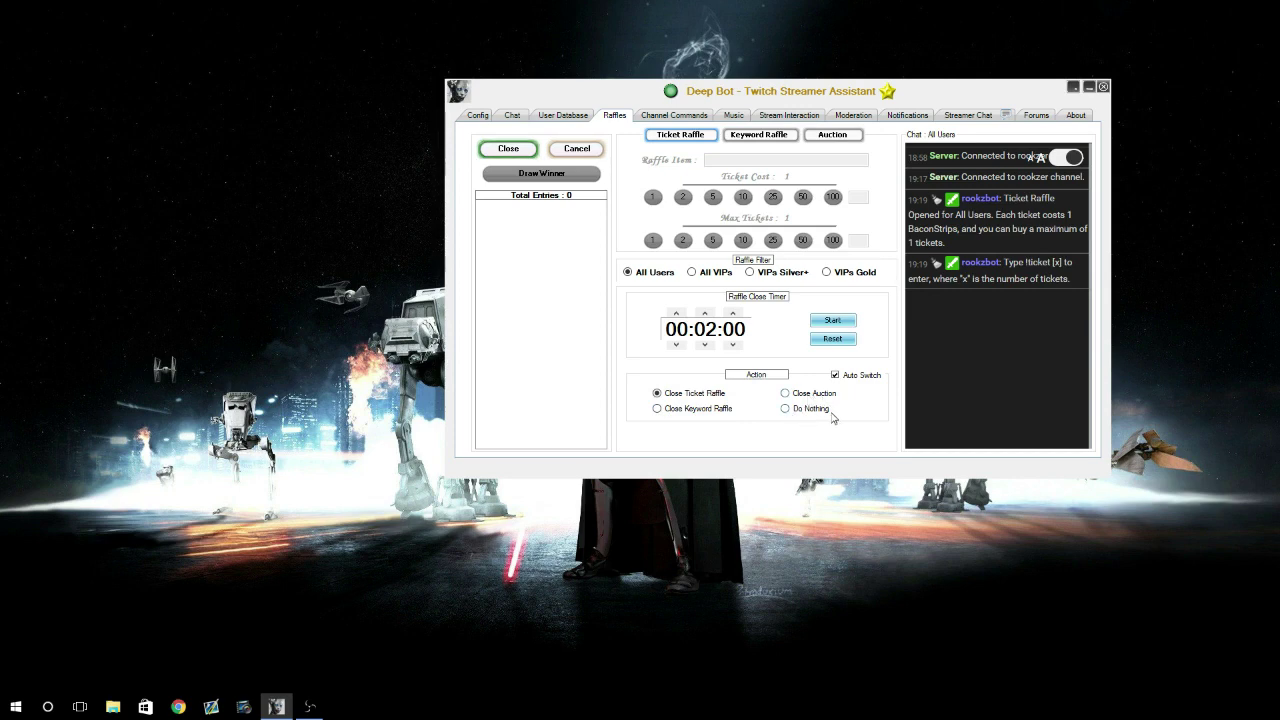
{"action": "left_click", "coordinate": [497, 152]}
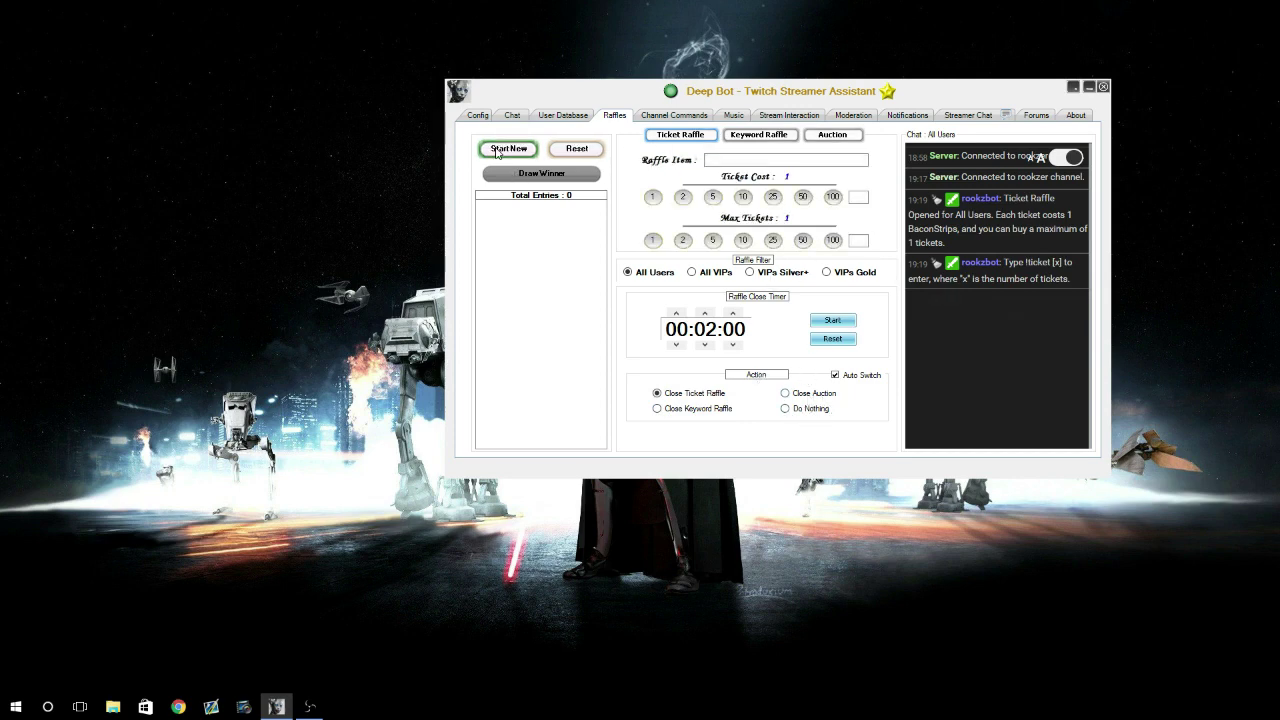
{"action": "left_click", "coordinate": [570, 150]}
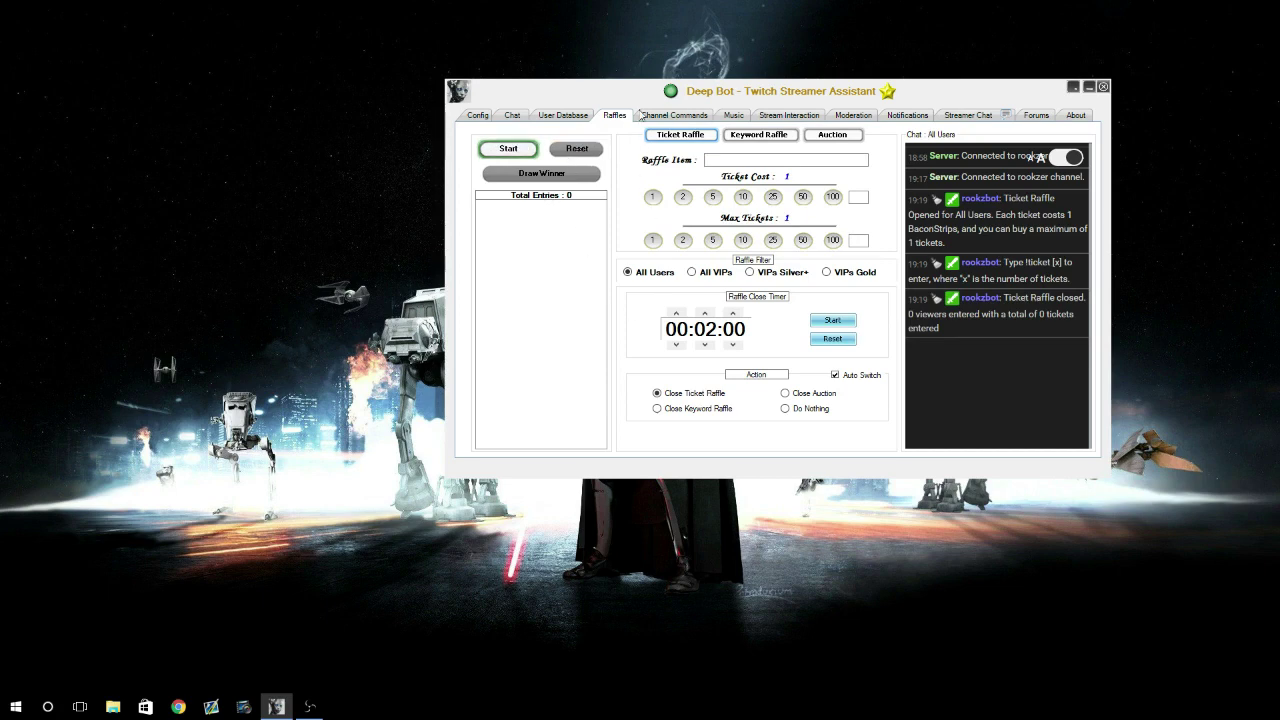
Examine the keyword raffle and auction settings, and return to the ticket raffle settings.
{"action": "left_click", "coordinate": [757, 135]}
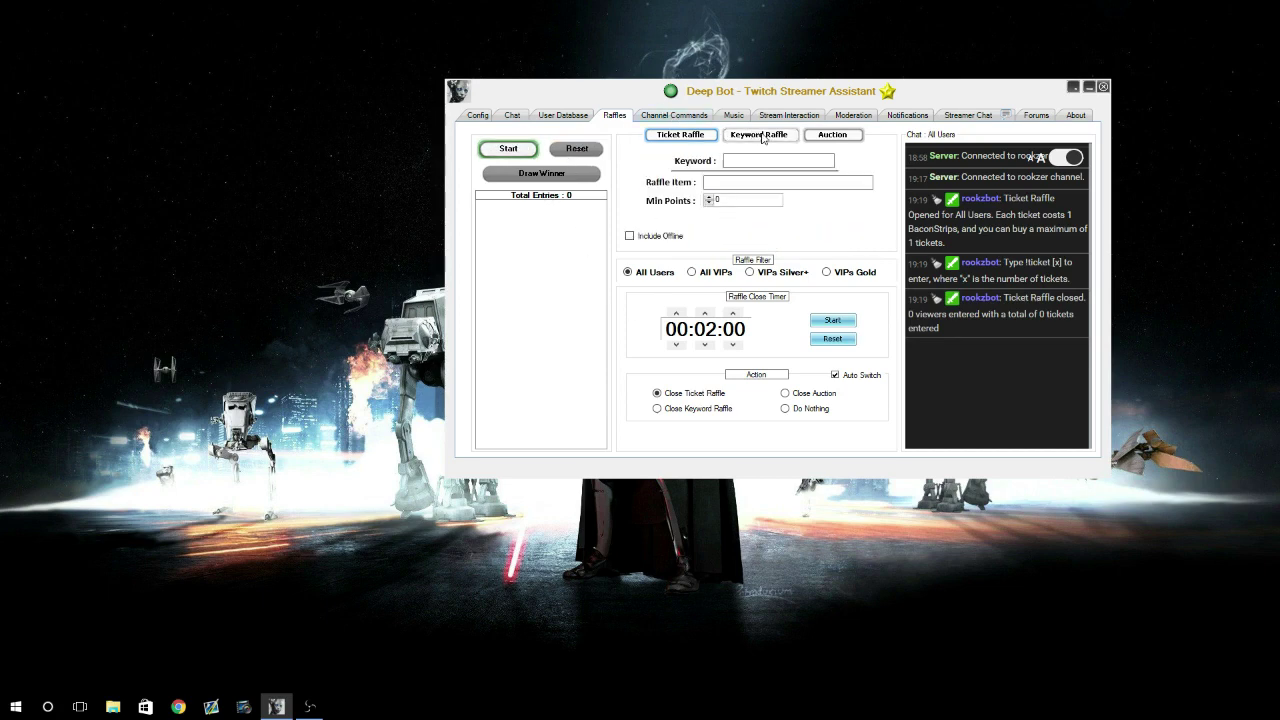
{"action": "left_click", "coordinate": [843, 138]}
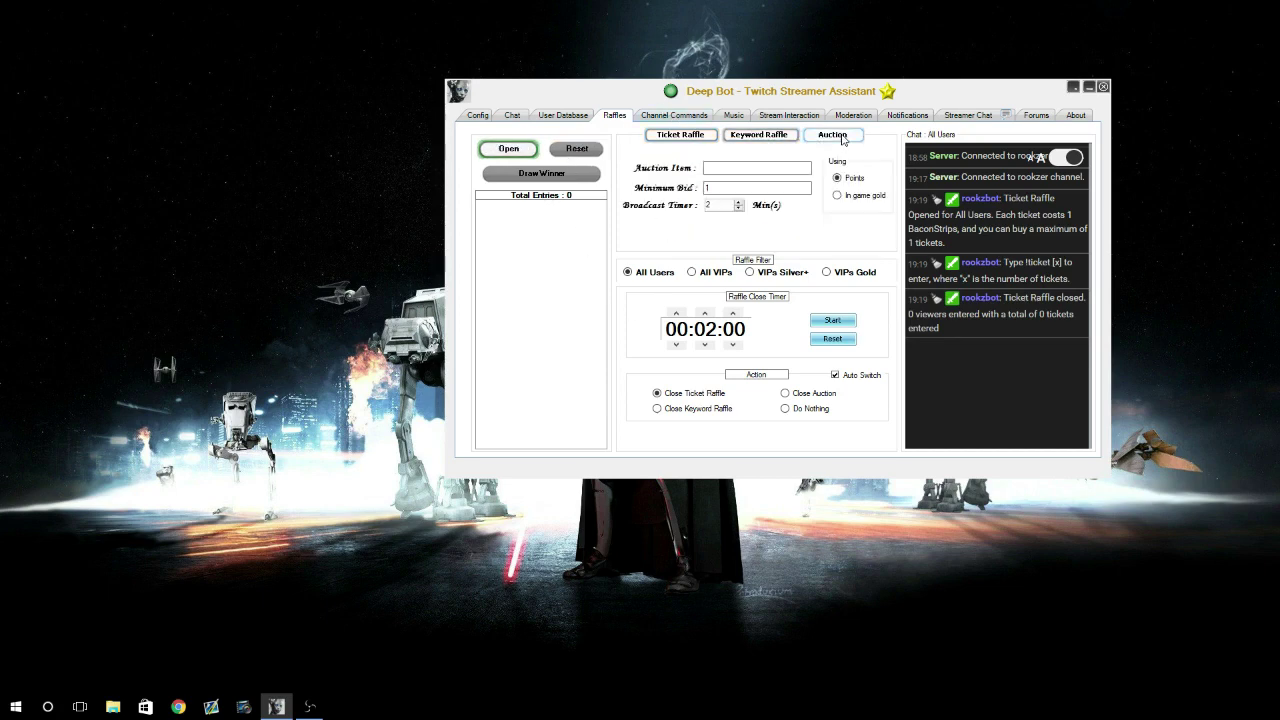
{"action": "left_click", "coordinate": [764, 140]}
{"action": "left_click", "coordinate": [682, 138]}
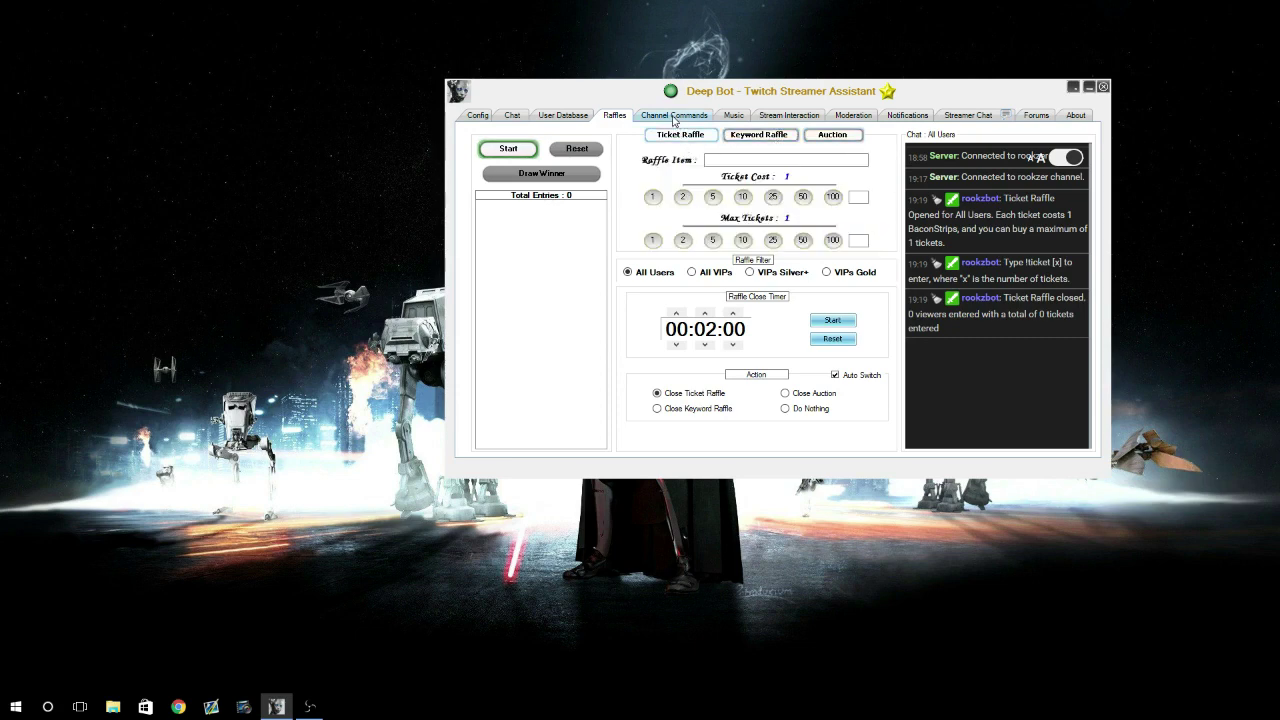
Review the full list of channel commands with their statuses, messages and access levels.
{"action": "left_click", "coordinate": [673, 118]}
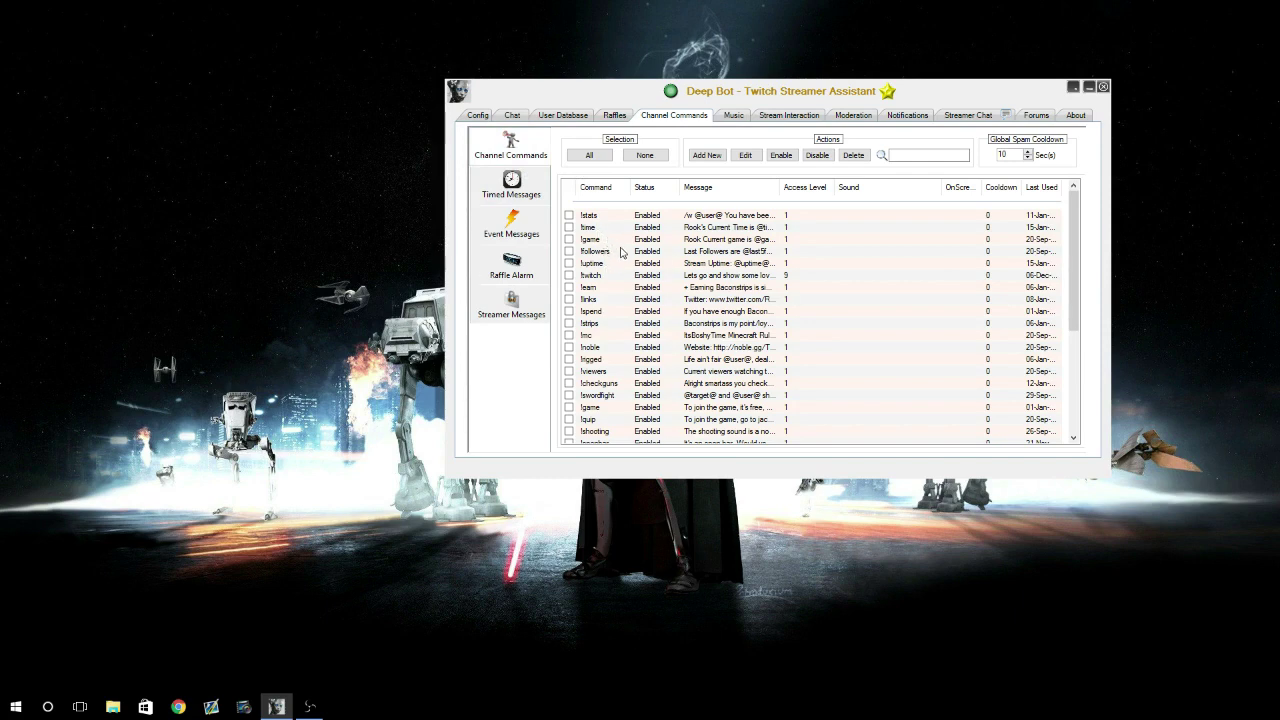
{"action": "scroll", "coordinate": [731, 297], "scroll_direction": "down", "scroll_amount": 3}
{"action": "scroll", "coordinate": [731, 297], "scroll_direction": "up", "scroll_amount": 3}
{"action": "scroll", "coordinate": [650, 280], "scroll_direction": "down", "scroll_amount": 5}
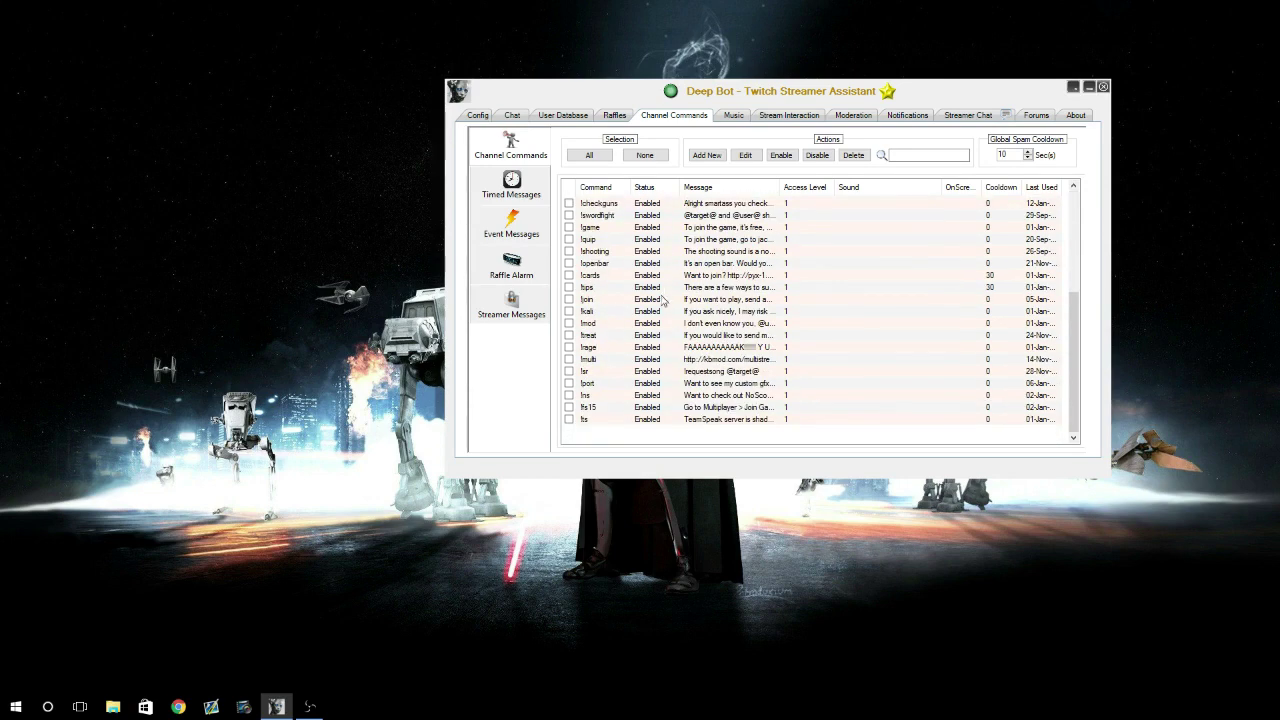
{"action": "scroll", "coordinate": [708, 372], "scroll_direction": "up", "scroll_amount": 5}
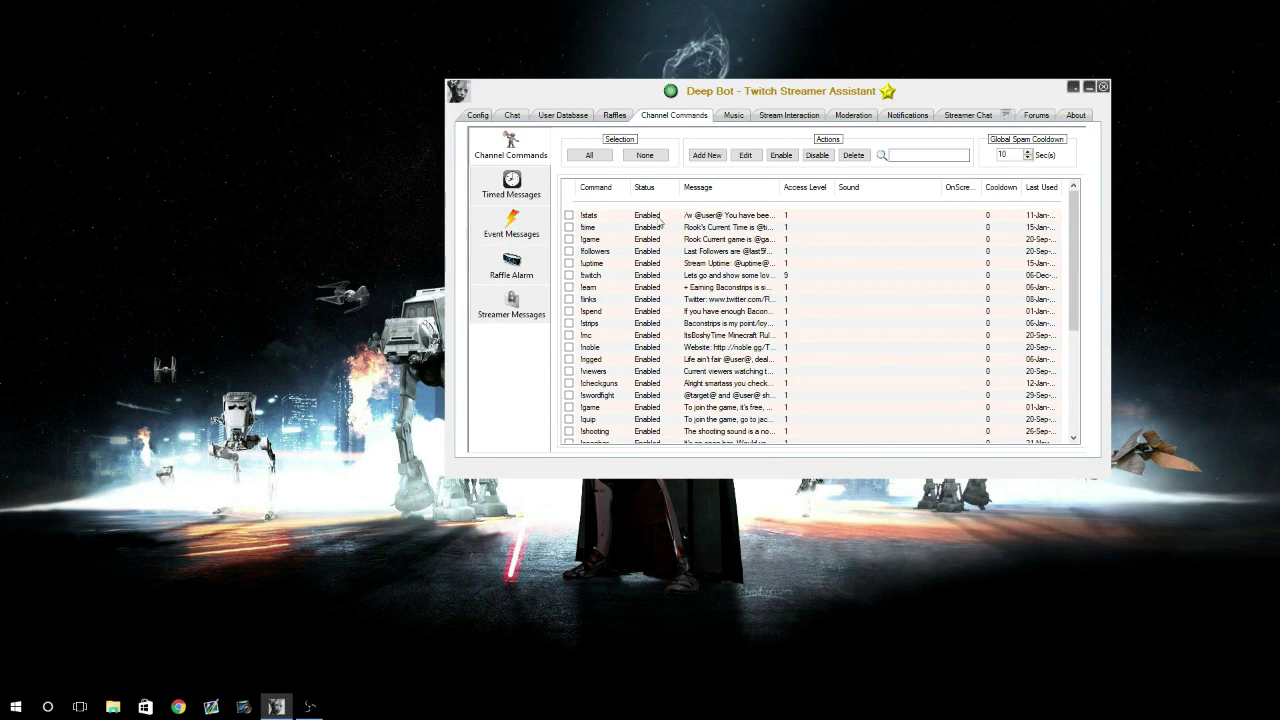
Examine the new channel command form and its message variable reference, and close it without saving.
{"action": "left_click", "coordinate": [705, 156]}
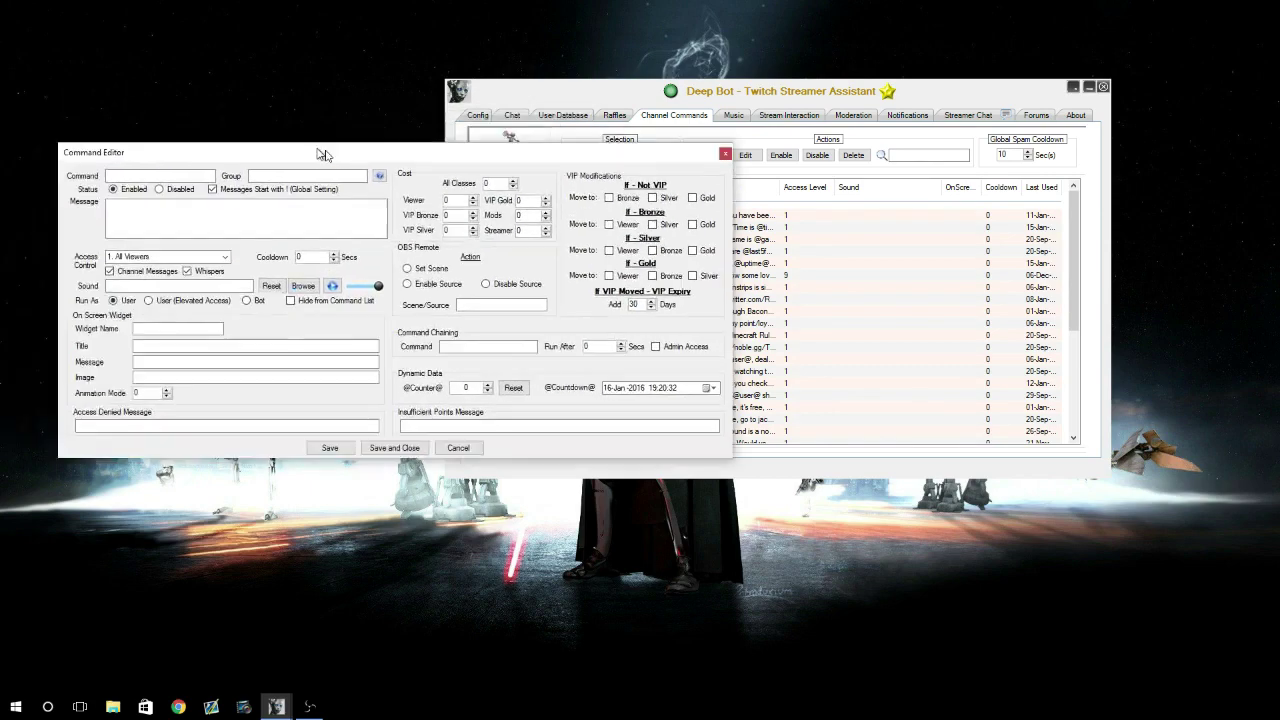
{"action": "left_click_drag", "start_coordinate": [388, 167], "coordinate": [505, 168]}
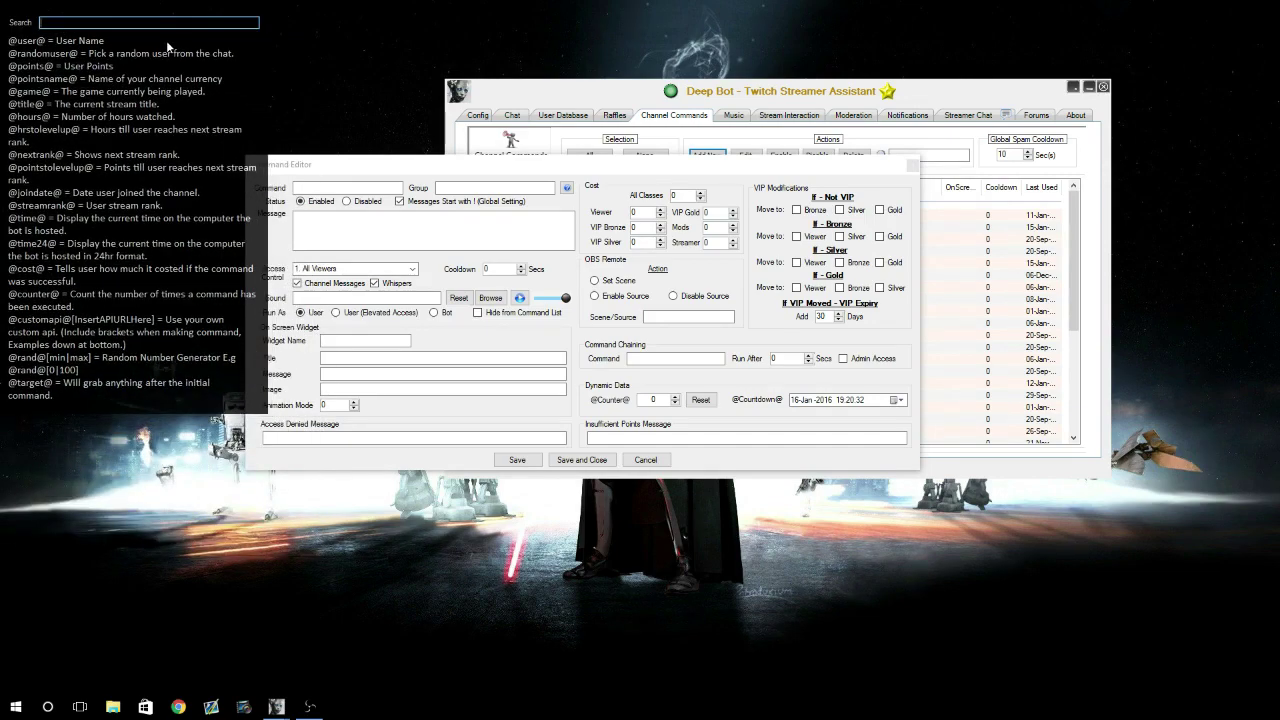
{"action": "left_click", "coordinate": [449, 174]}
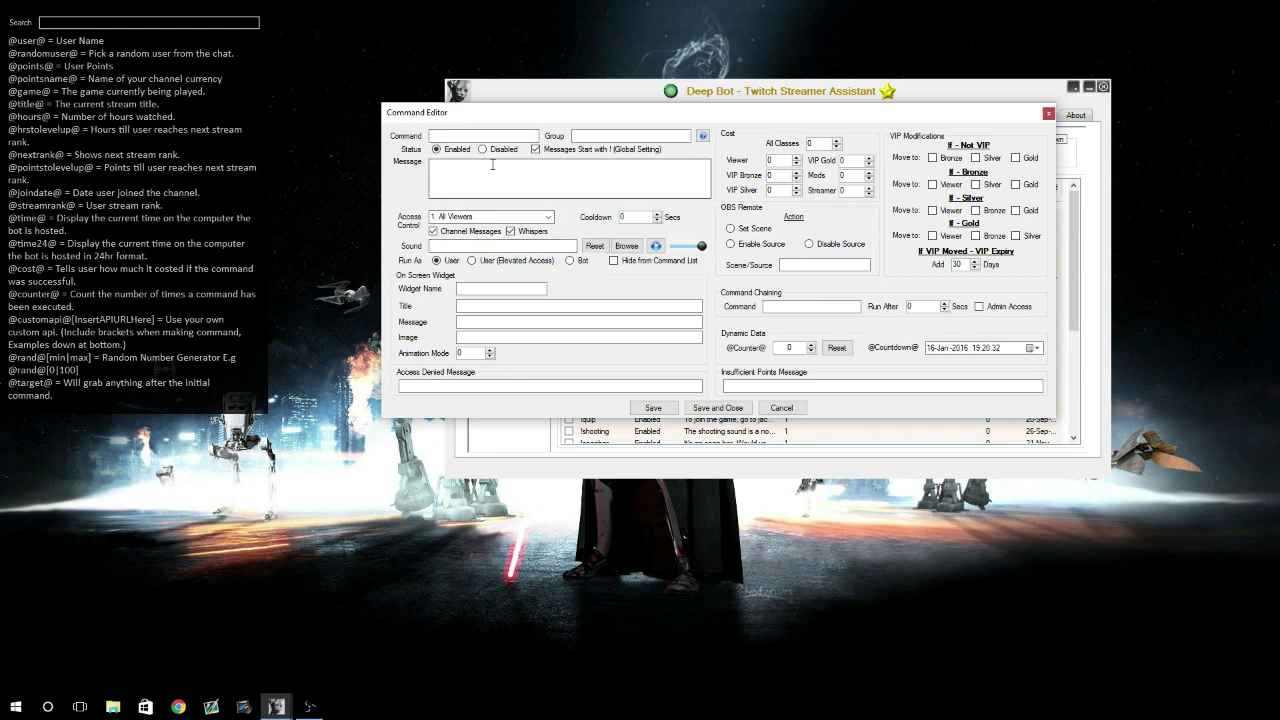
{"action": "left_click", "coordinate": [496, 135]}
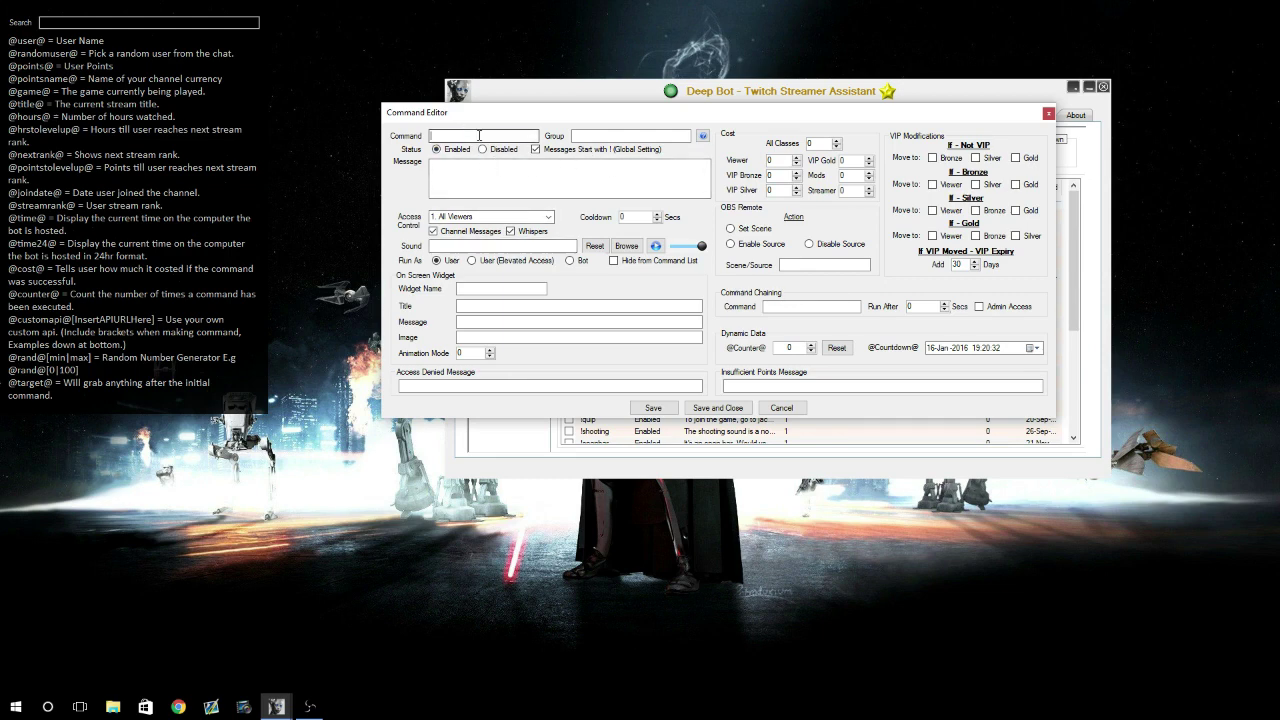
{"action": "left_click", "coordinate": [516, 182]}
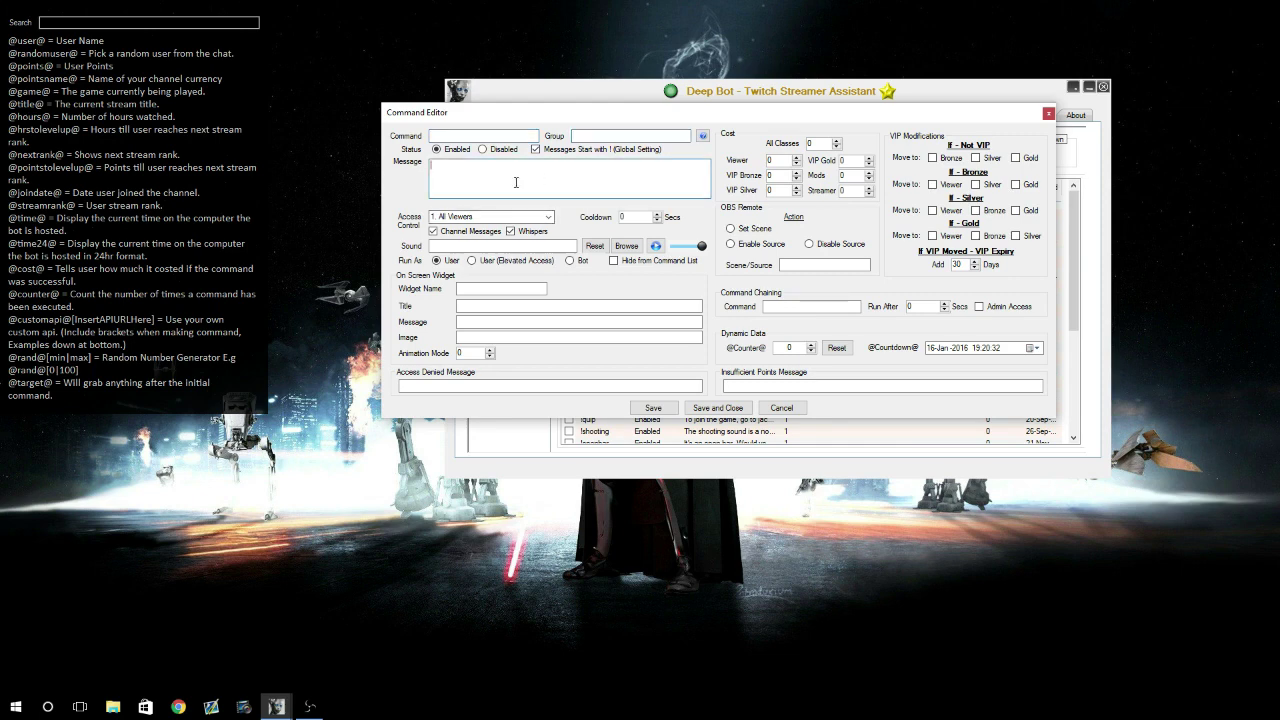
{"action": "left_click", "coordinate": [782, 408]}
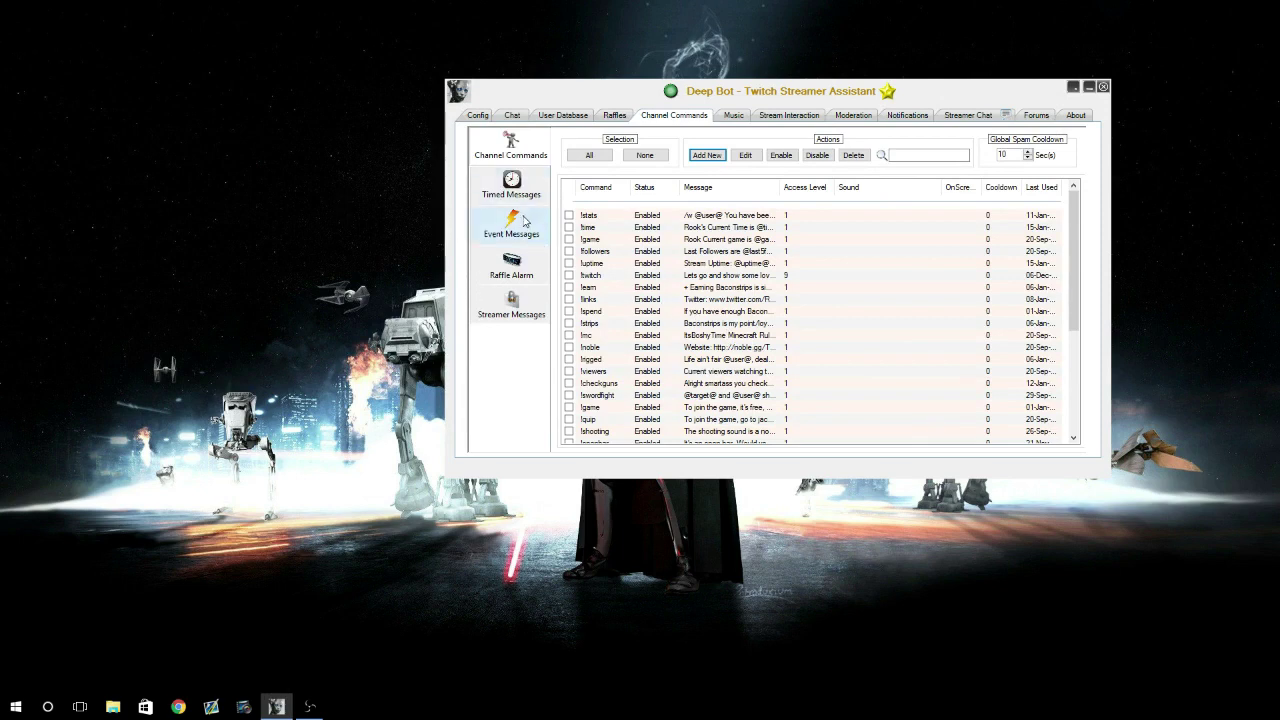
Examine the timed message settings and the form for adding a timed message, and cancel the new entry.
{"action": "left_click", "coordinate": [510, 187]}
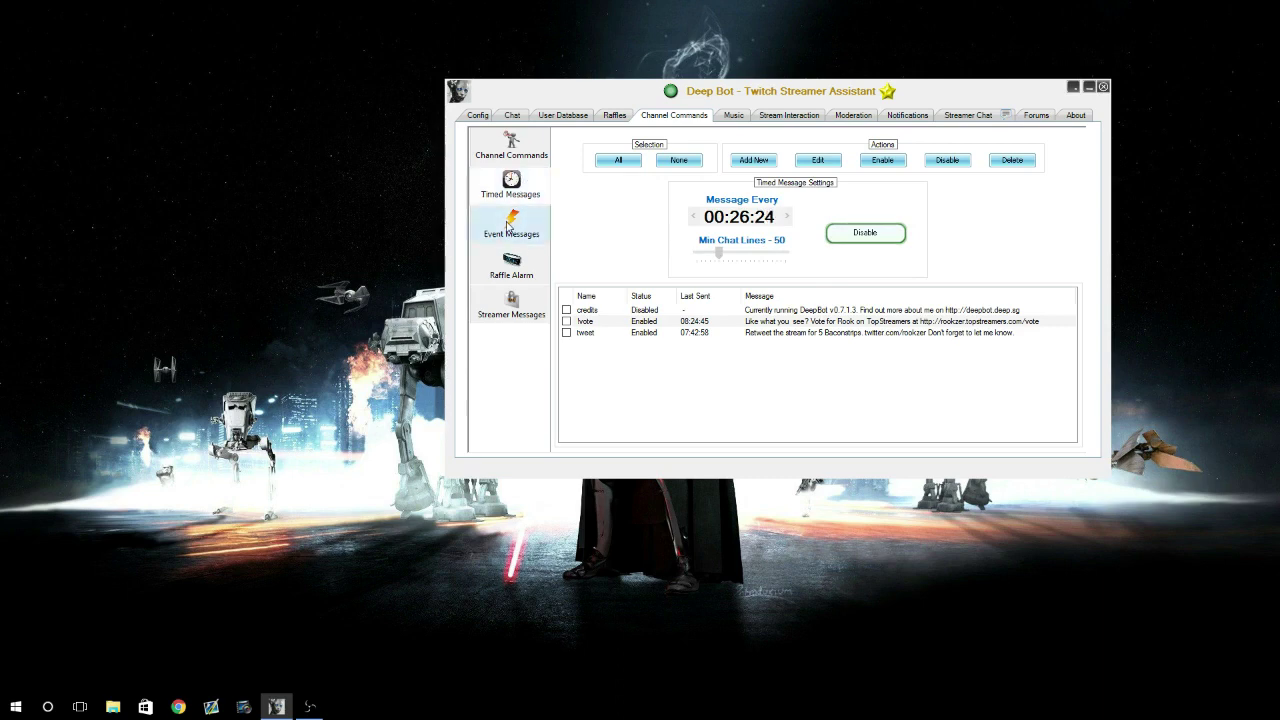
{"action": "left_click", "coordinate": [752, 162]}
{"action": "left_click", "coordinate": [593, 210]}
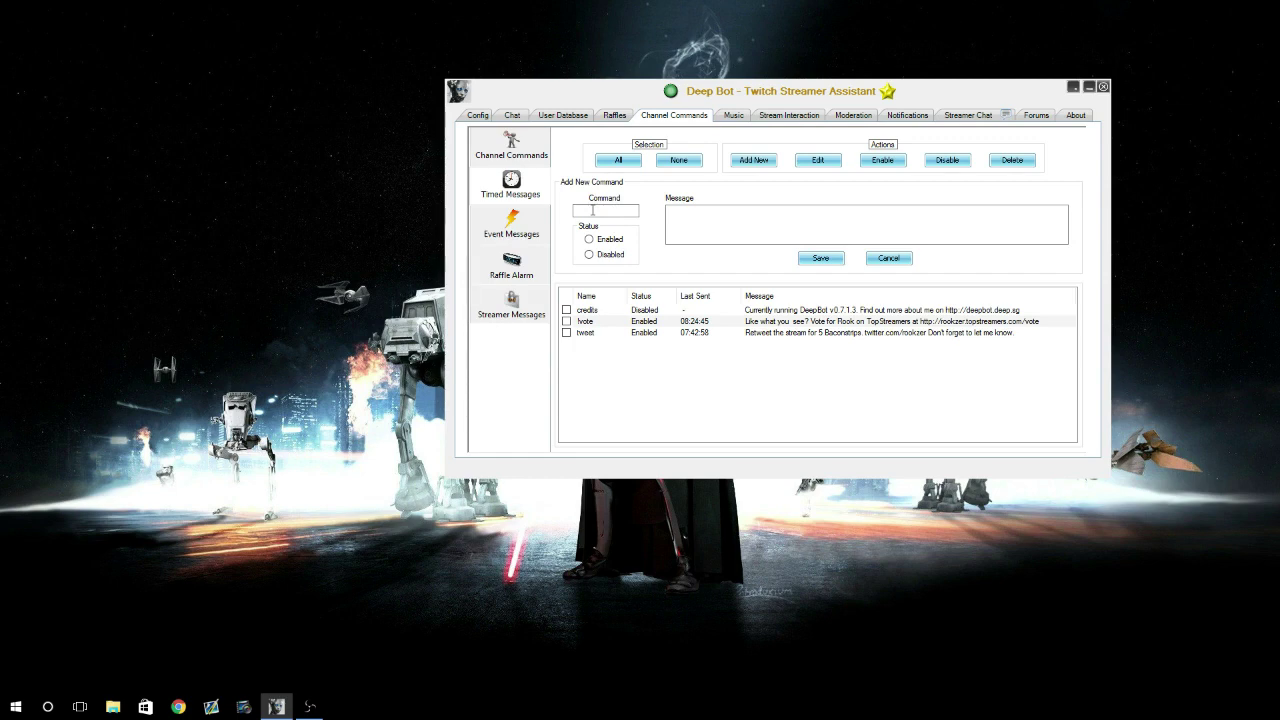
{"action": "left_click", "coordinate": [737, 221]}
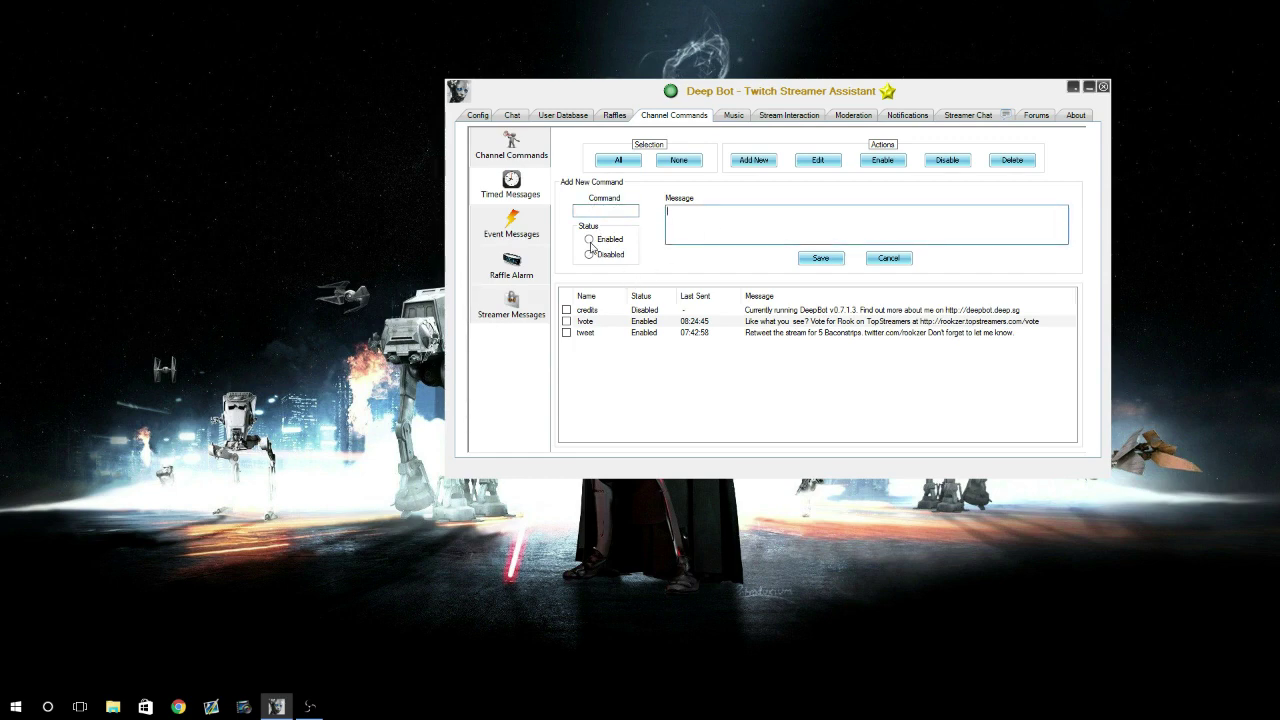
{"action": "left_click", "coordinate": [896, 262]}
Review the event message, raffle alarm and streamer message settings, and return to the channel commands list.
{"action": "left_click", "coordinate": [510, 228]}
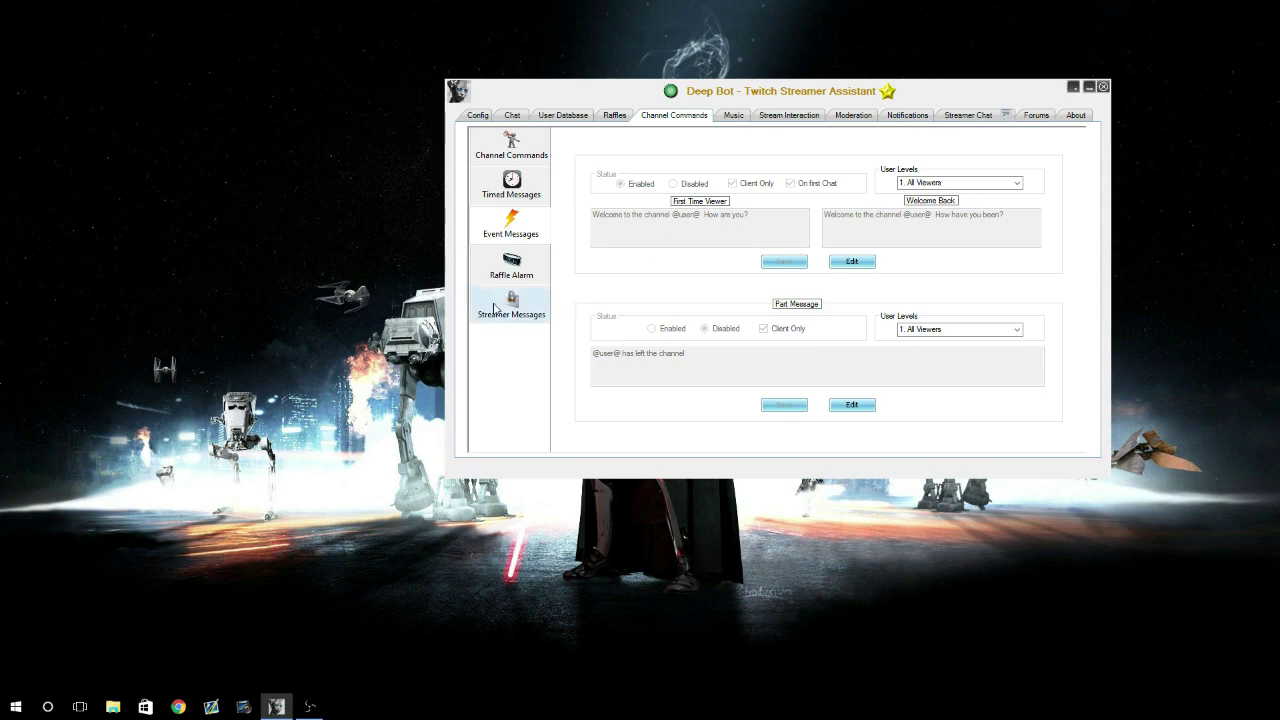
{"action": "left_click", "coordinate": [480, 266]}
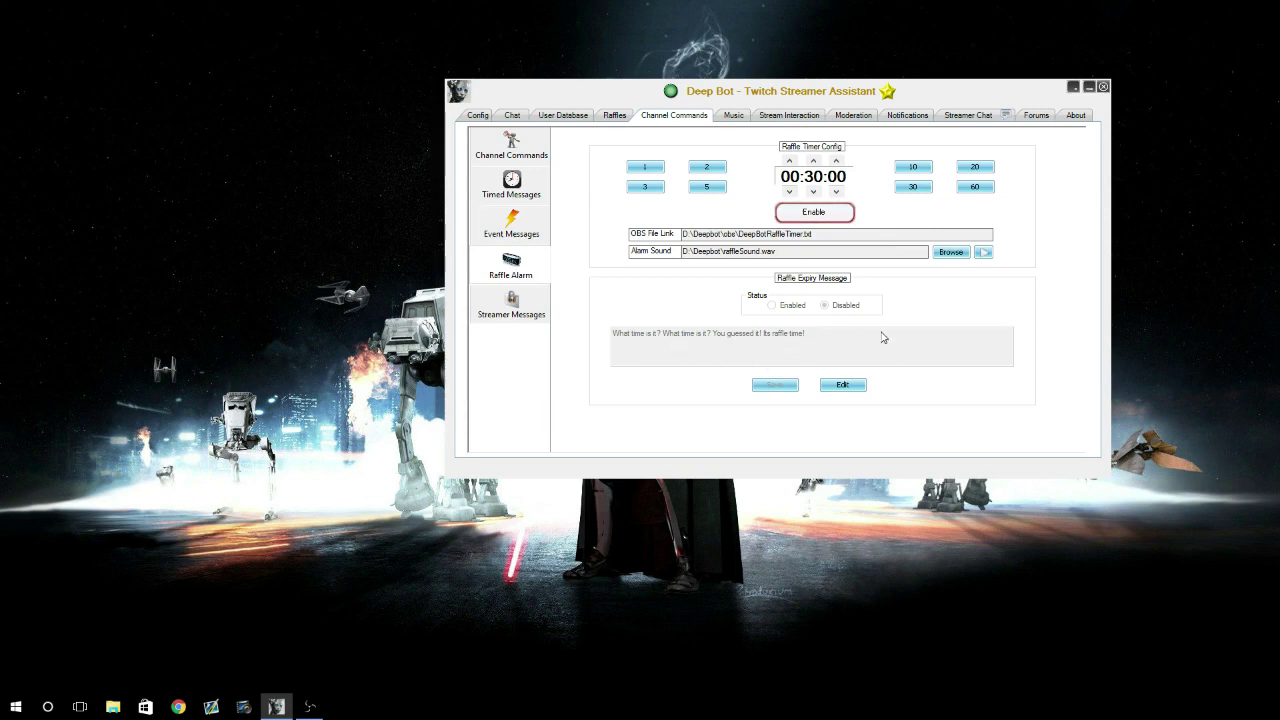
{"action": "left_click", "coordinate": [535, 308]}
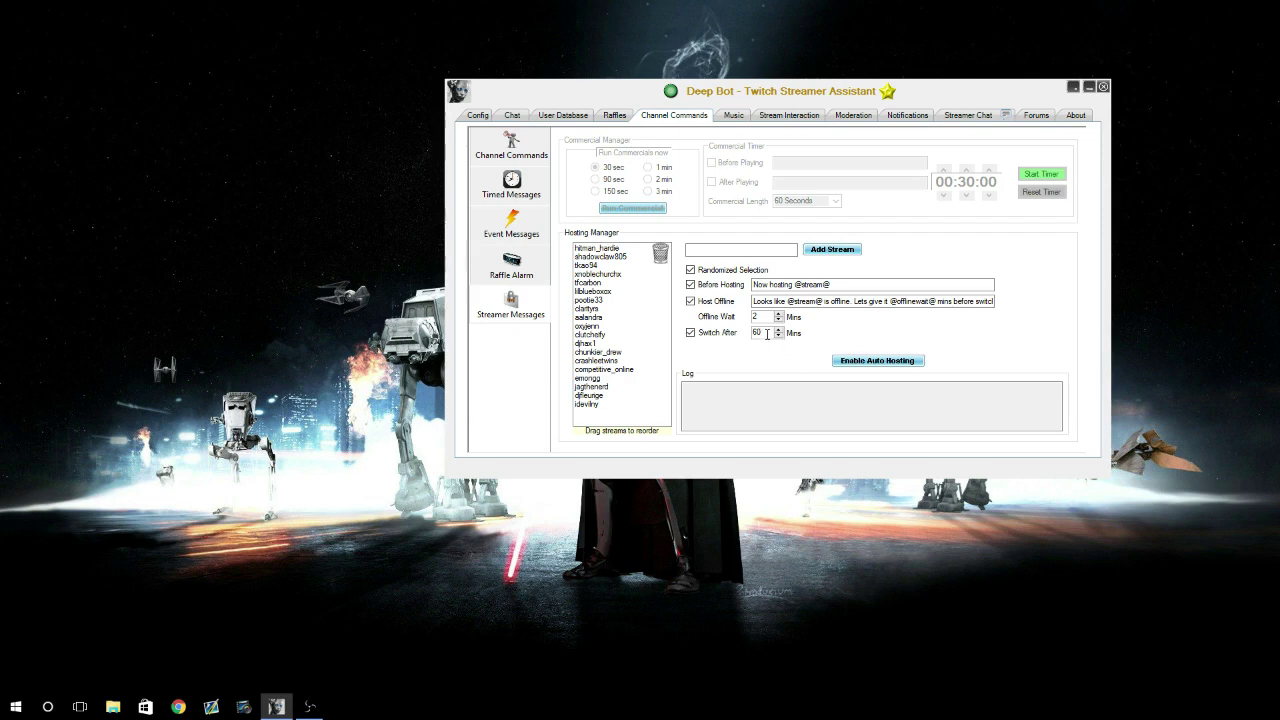
{"action": "left_click", "coordinate": [510, 152]}
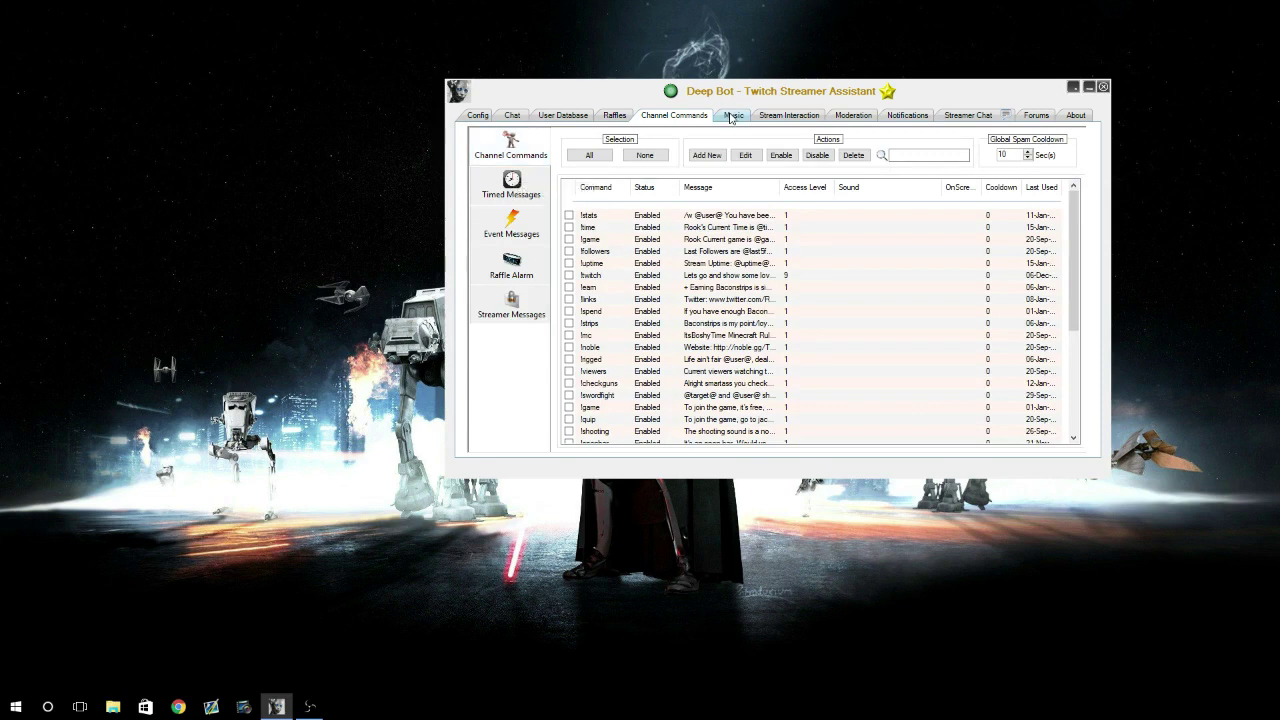
Review the song request settings, examine the !sr channel command in the command editor, and close it without saving.
{"action": "left_click", "coordinate": [732, 116]}
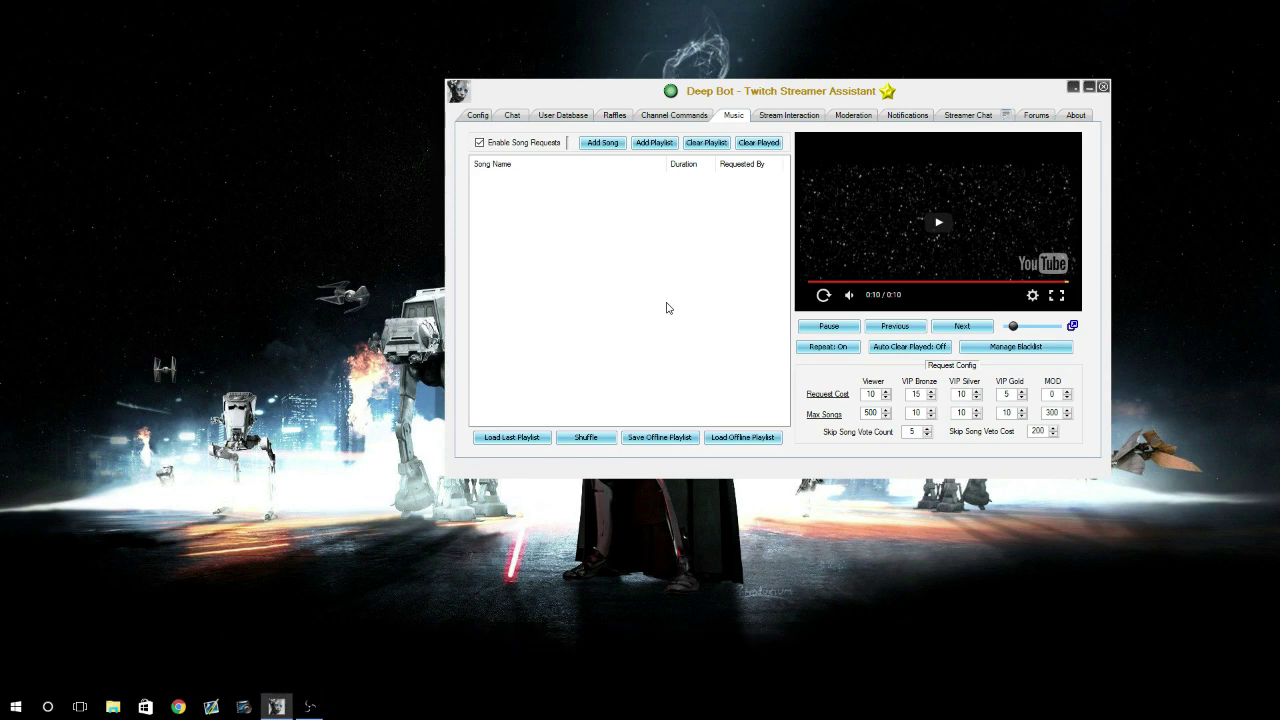
{"action": "left_click", "coordinate": [680, 117]}
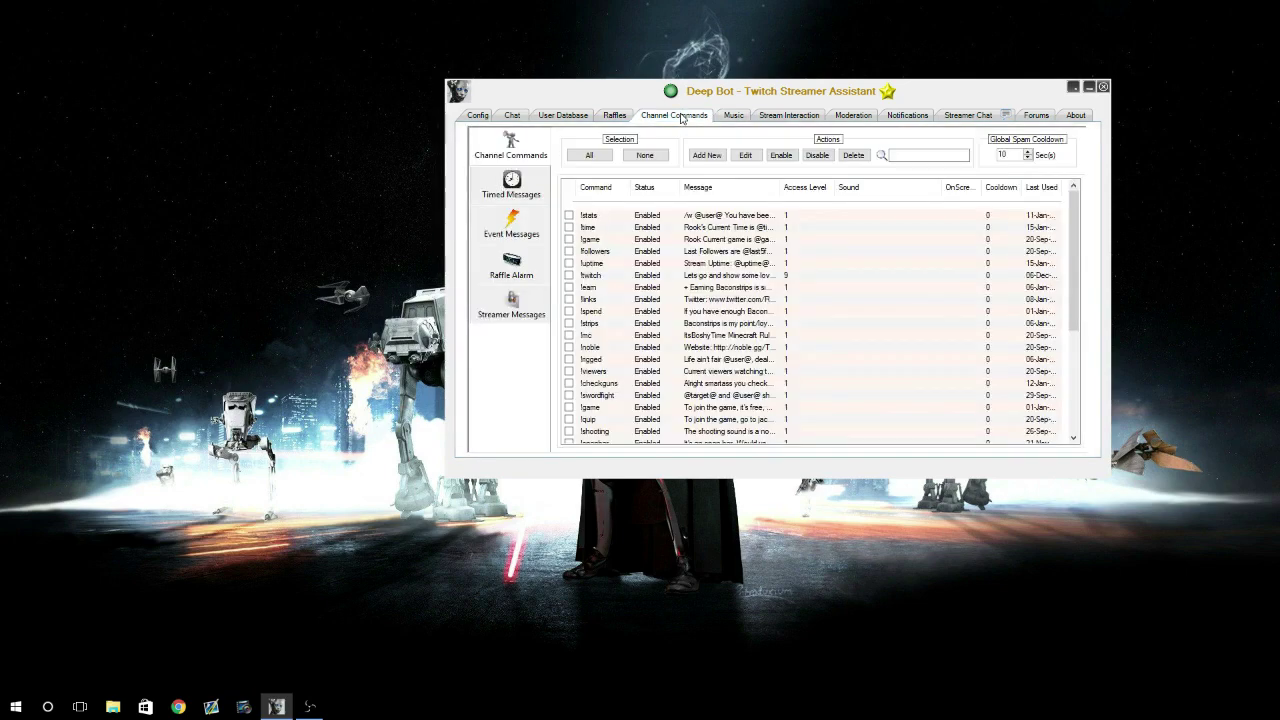
{"action": "scroll", "coordinate": [648, 322], "scroll_direction": "down", "scroll_amount": 5}
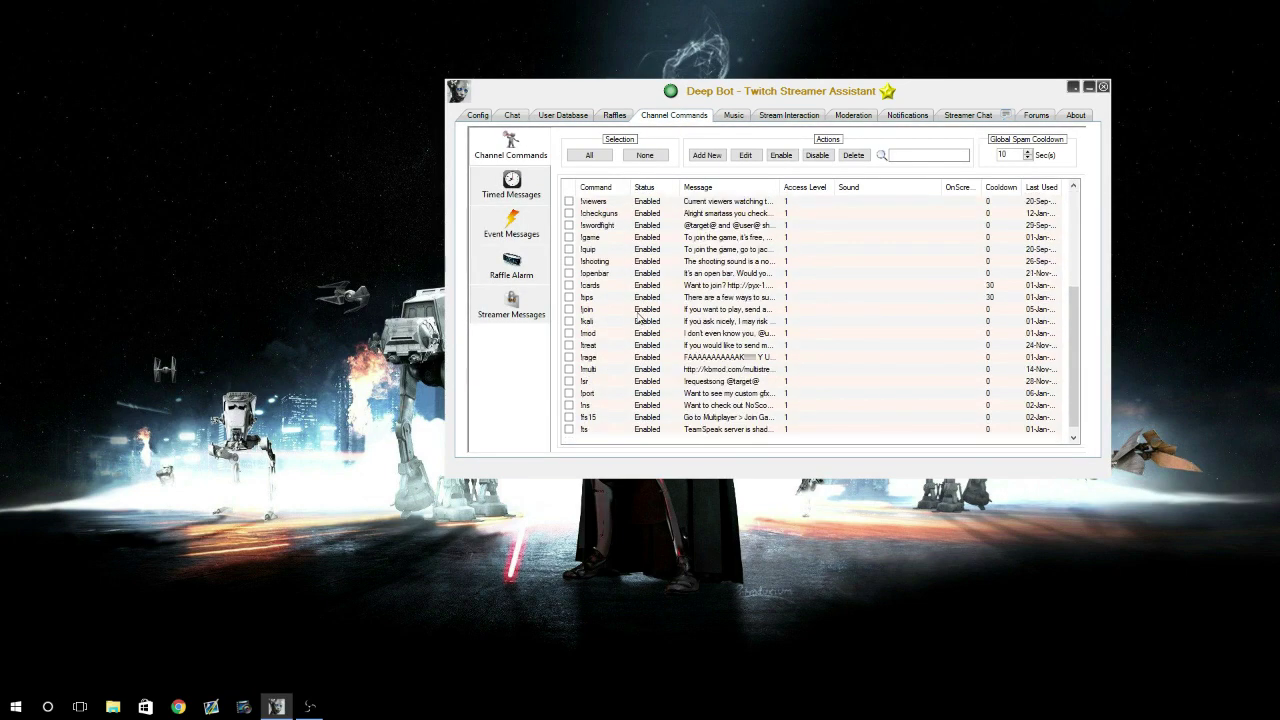
{"action": "double_click", "coordinate": [610, 373]}
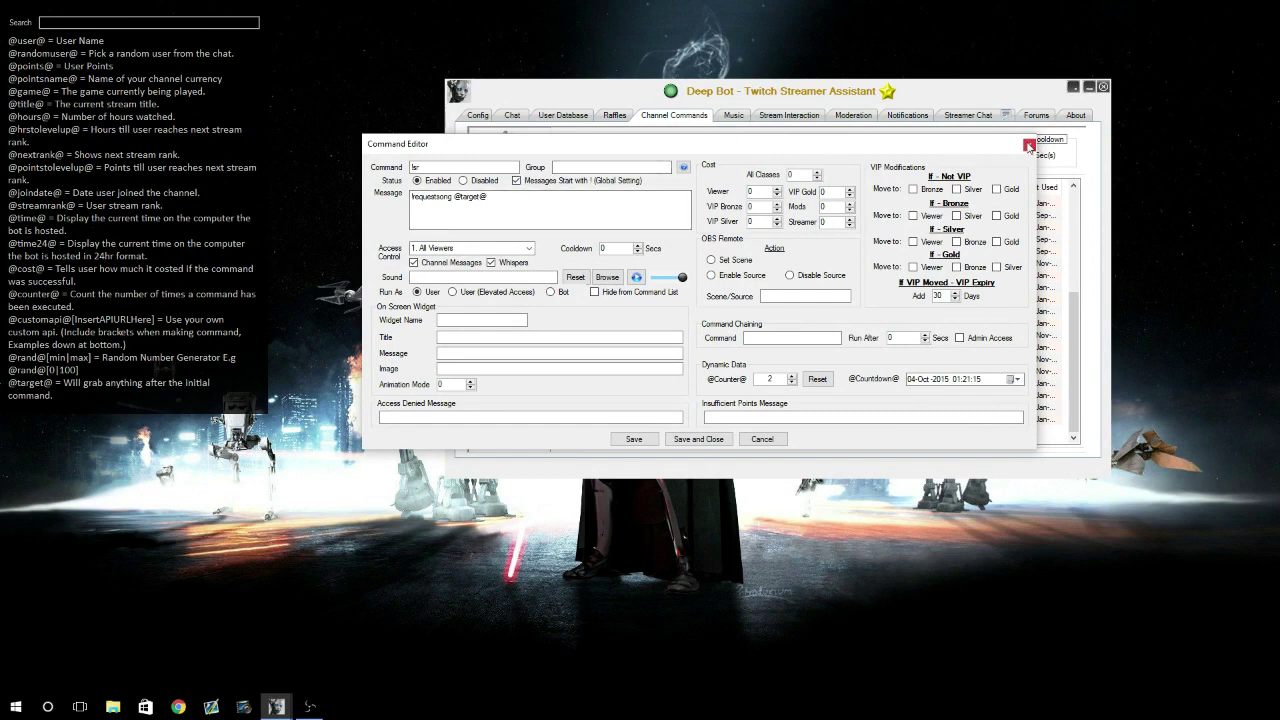
{"action": "left_click", "coordinate": [1029, 146]}
Load the last playlist in the music player, pause playback, and look through the song list.
{"action": "left_click", "coordinate": [732, 117]}
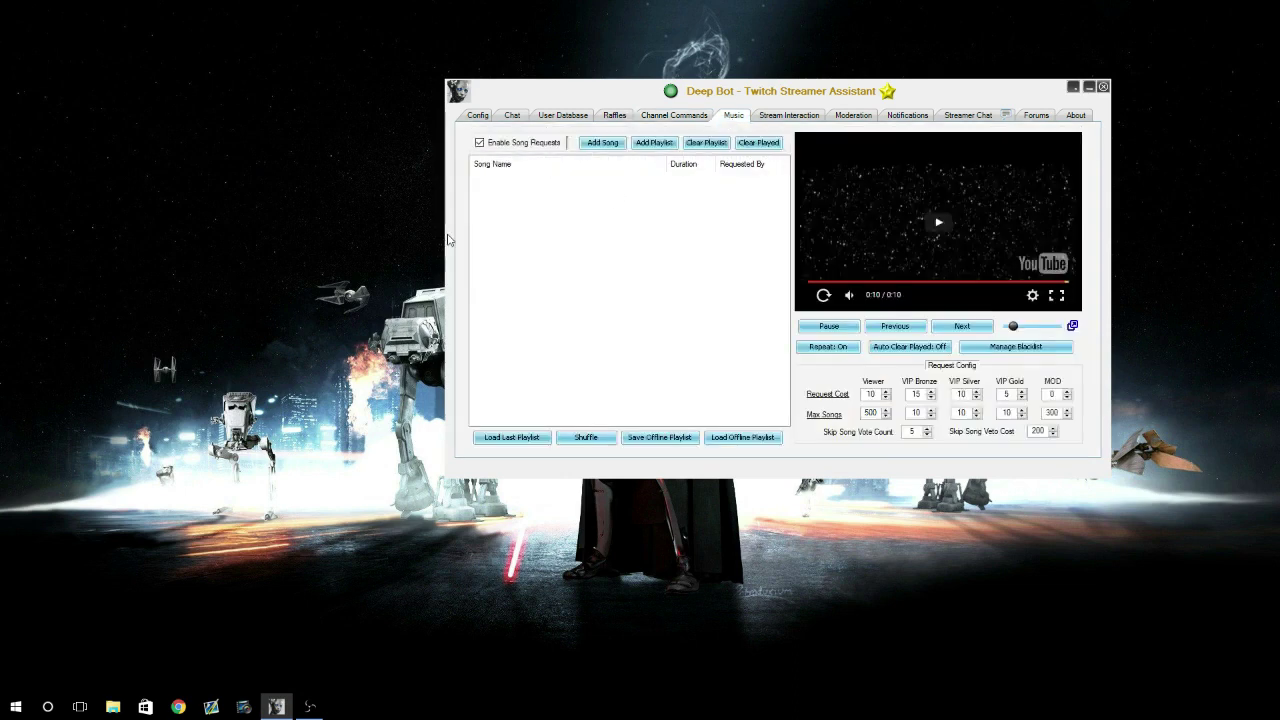
{"action": "left_click", "coordinate": [507, 440]}
{"action": "left_click", "coordinate": [829, 328]}
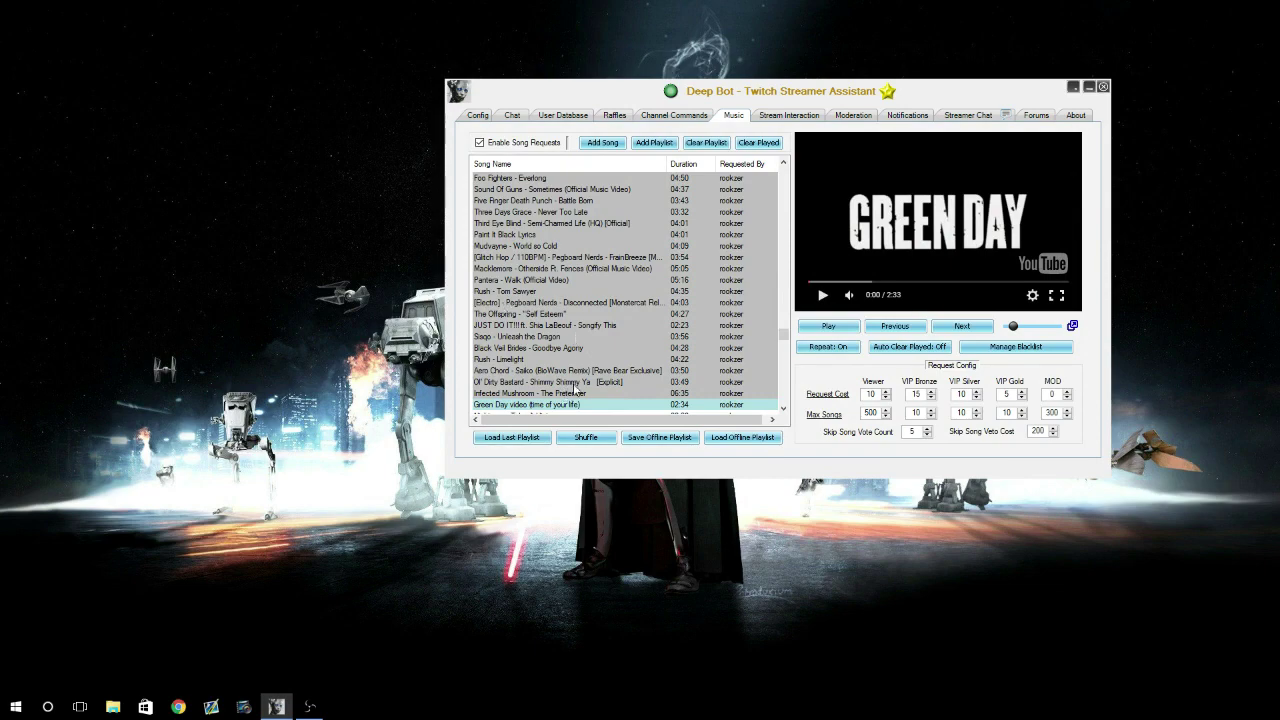
{"action": "scroll", "coordinate": [561, 220], "scroll_direction": "down", "scroll_amount": 5}
{"action": "scroll", "coordinate": [561, 240], "scroll_direction": "down", "scroll_amount": 5}
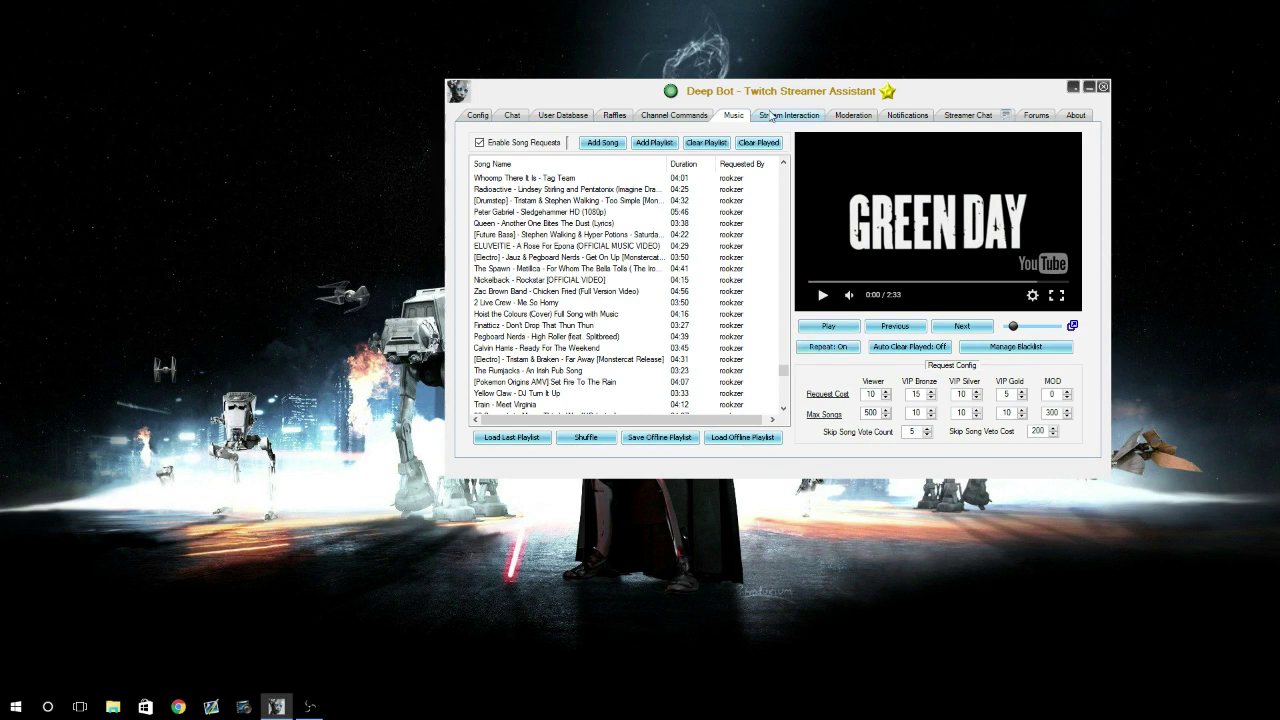
Review the betting and mini game settings, examine the Bank Heist configuration, and close it without saving.
{"action": "left_click", "coordinate": [773, 116]}
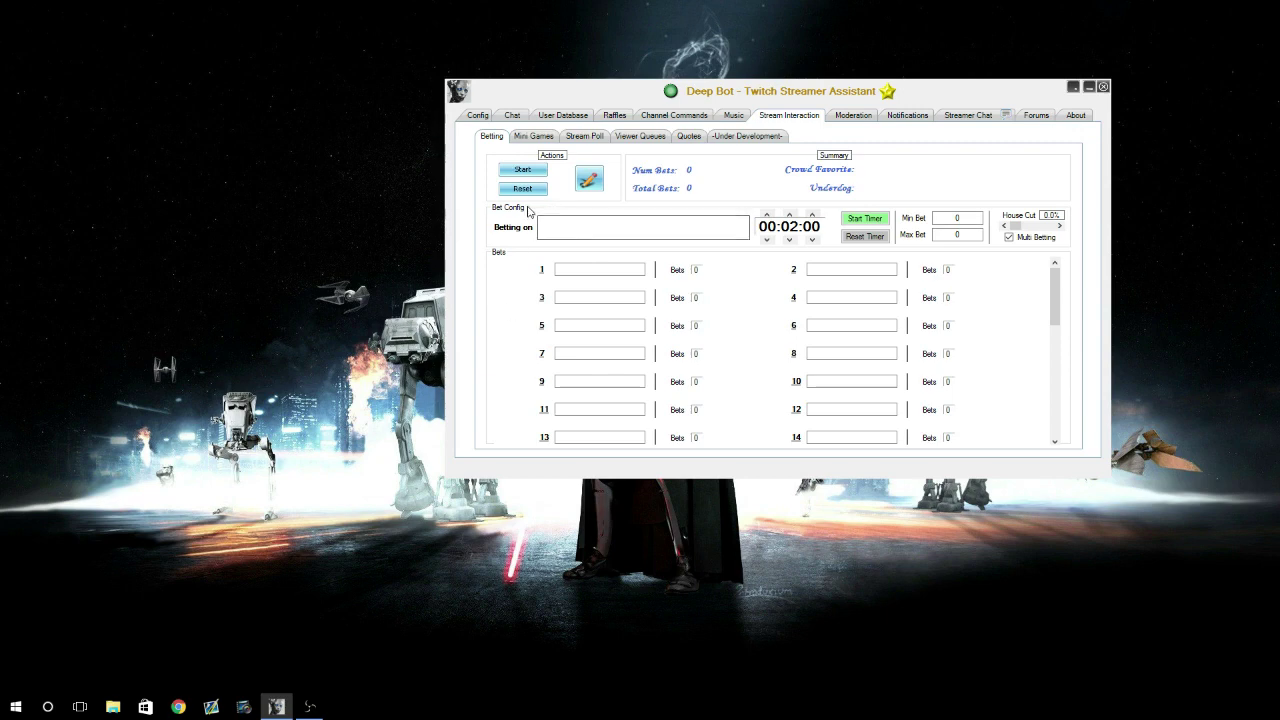
{"action": "left_click", "coordinate": [577, 228]}
{"action": "left_click", "coordinate": [522, 138]}
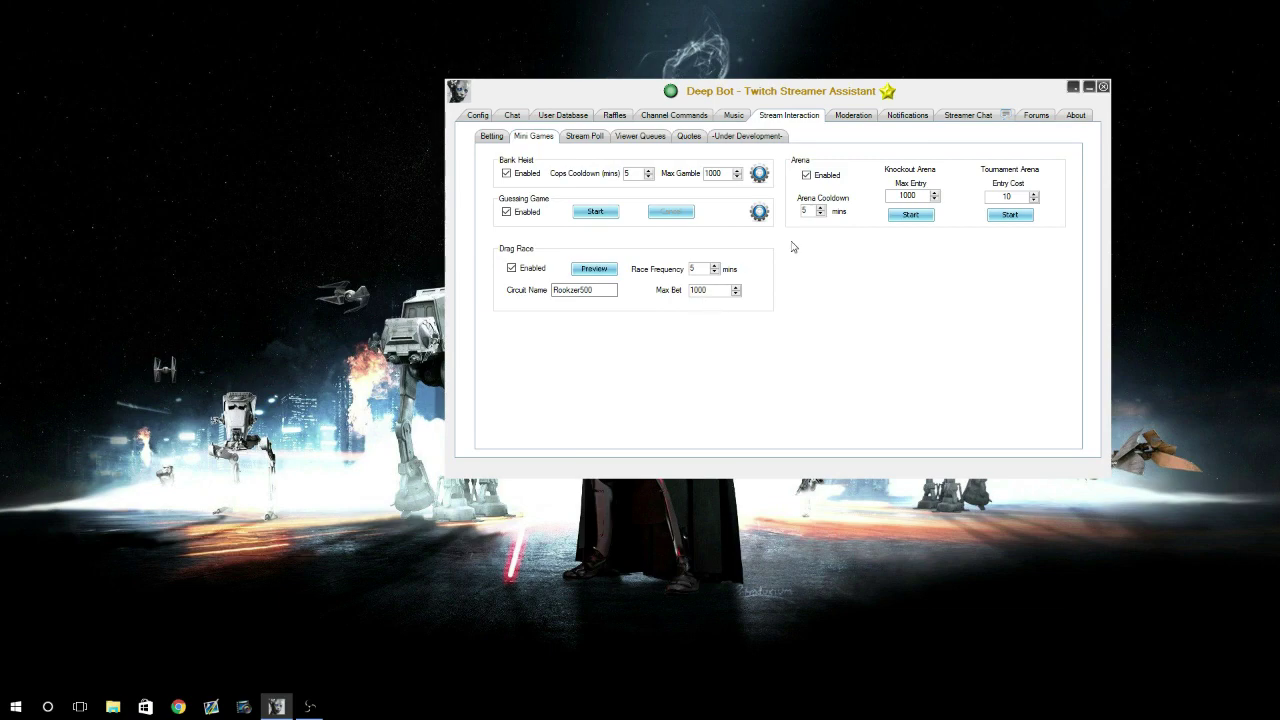
{"action": "left_click", "coordinate": [759, 175]}
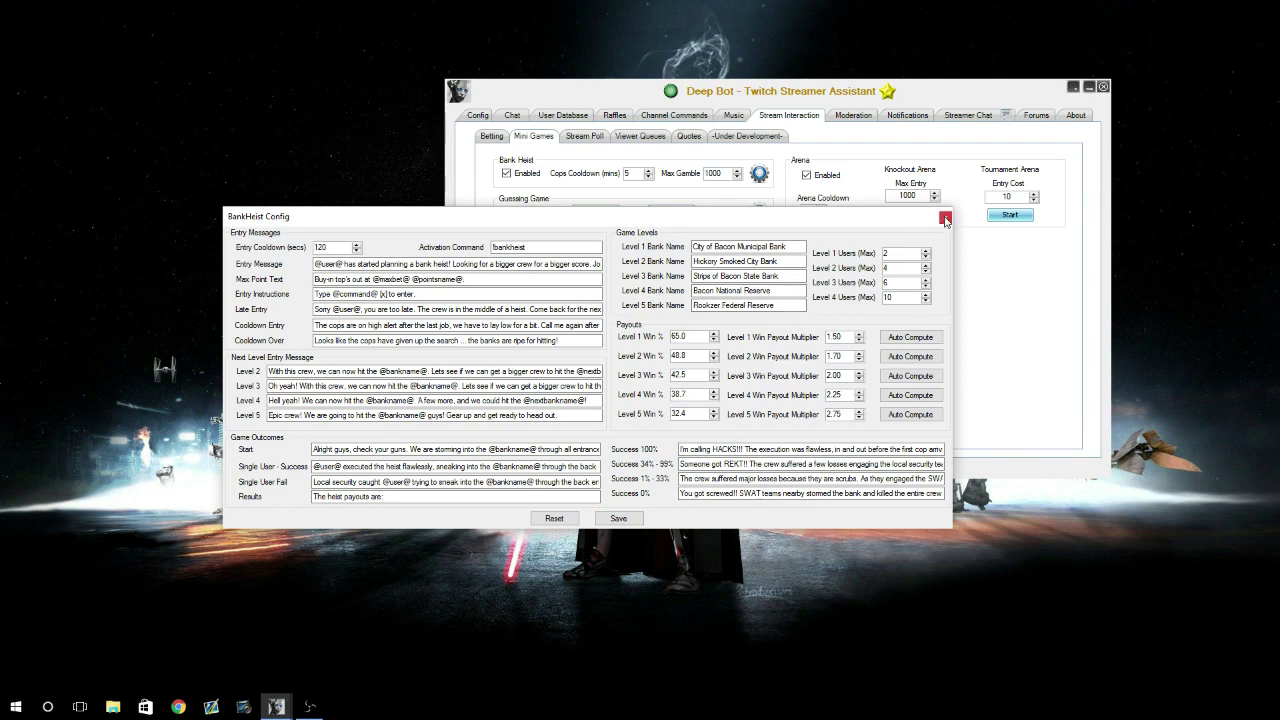
{"action": "left_click", "coordinate": [945, 220]}
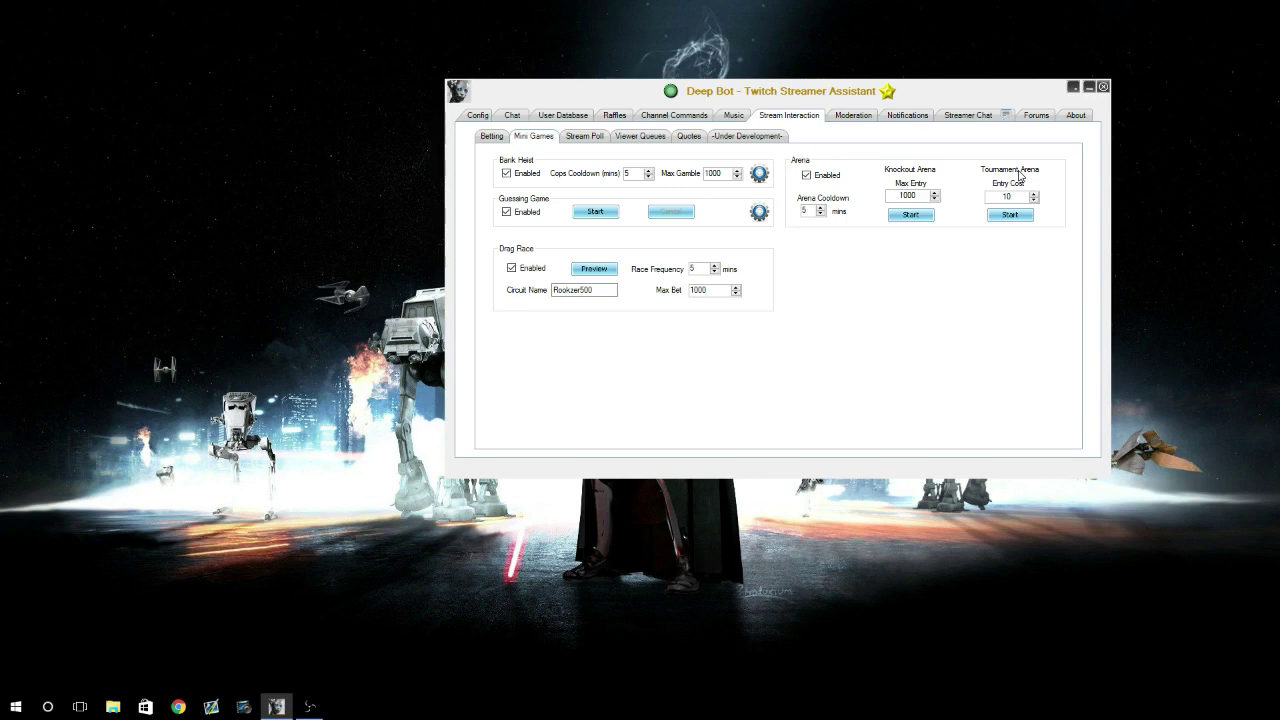
Review the stream poll, viewer queue and quote system settings for stream interaction.
{"action": "left_click", "coordinate": [588, 137]}
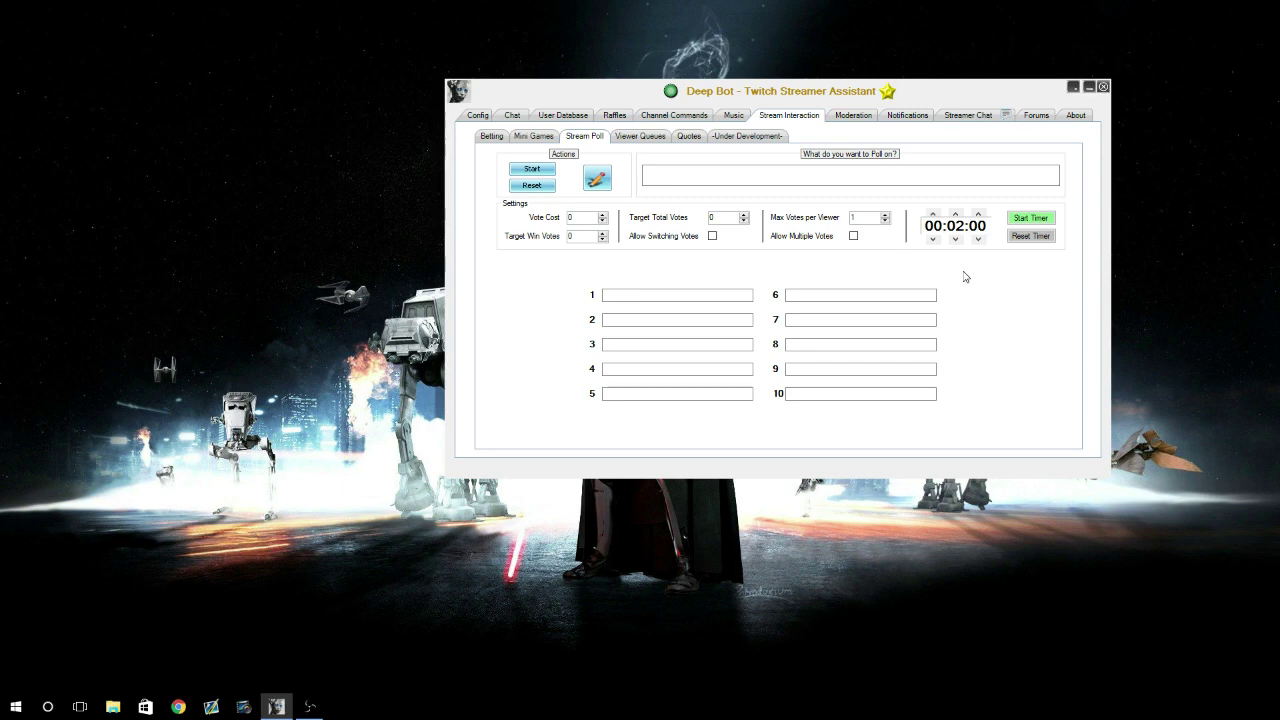
{"action": "left_click", "coordinate": [641, 137]}
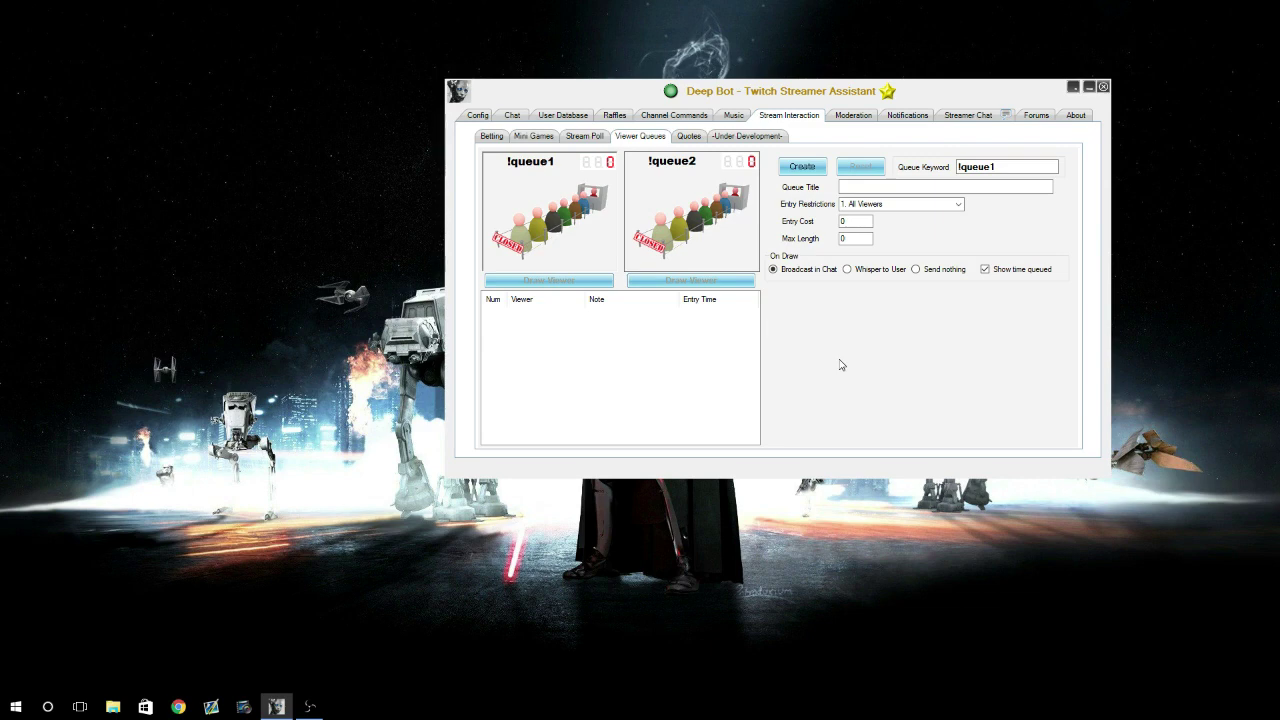
{"action": "left_click", "coordinate": [690, 140]}
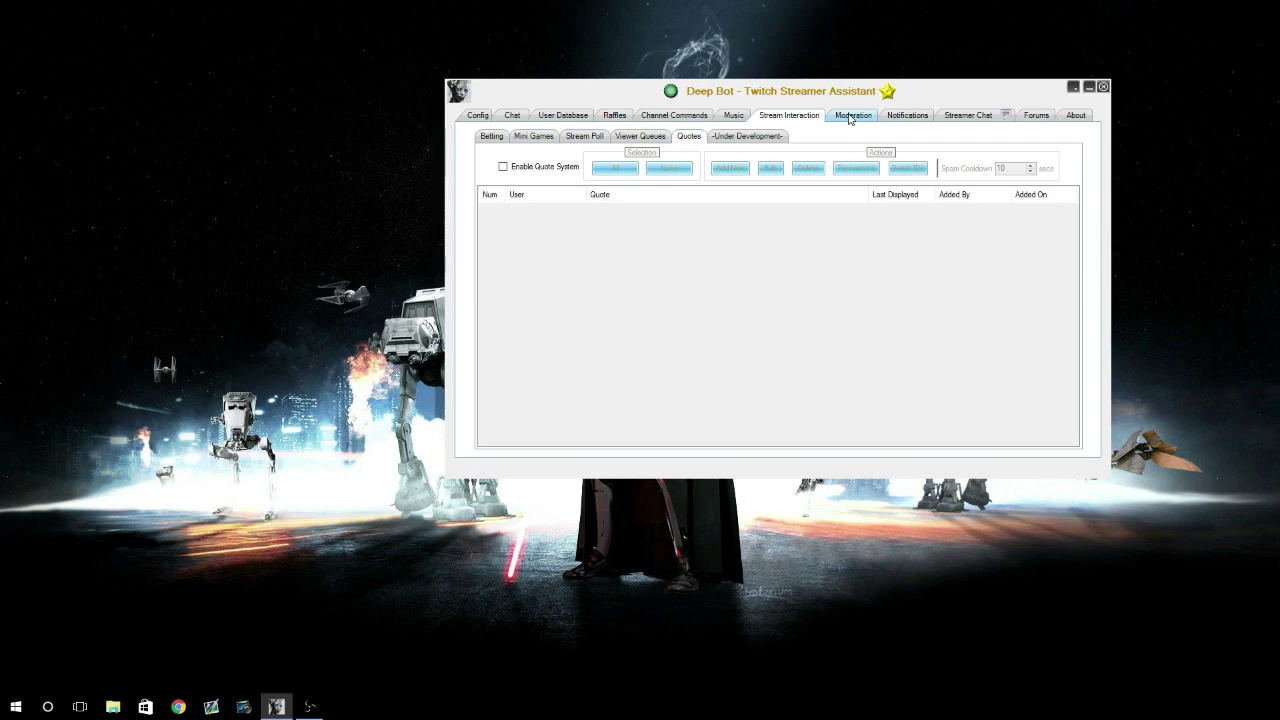
Toggle the Subs immunity for link protection in moderation, and review the banned words protection settings.
{"action": "left_click", "coordinate": [849, 117]}
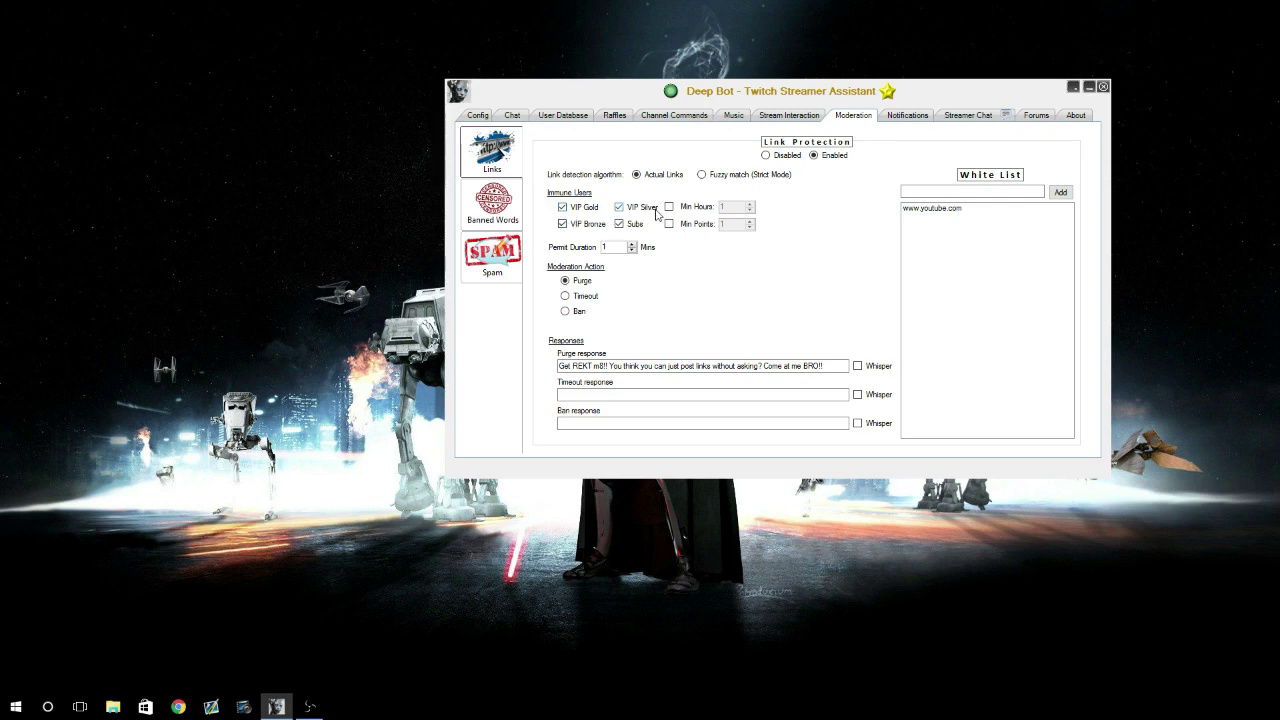
{"action": "left_click", "coordinate": [619, 223]}
{"action": "left_click", "coordinate": [505, 214]}
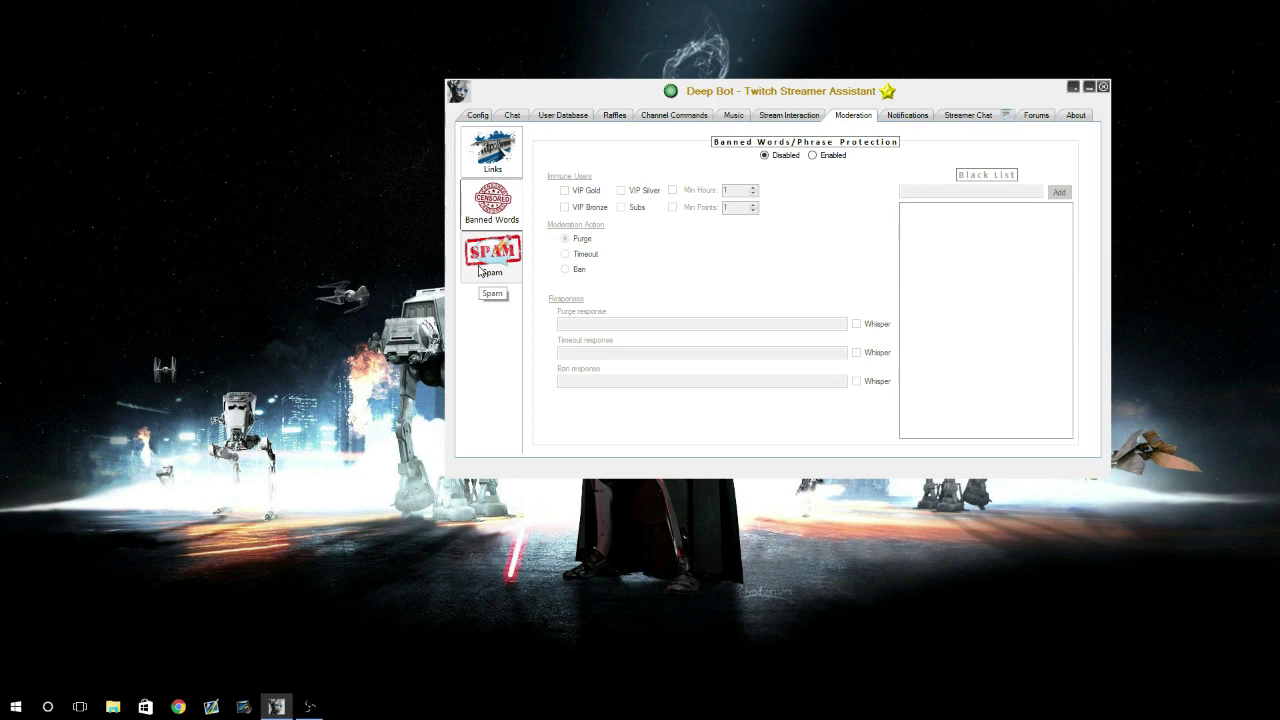
In spam protection, set the maximum symbols per message to 20 and the CAPS allowance above the number of words to 2.
{"action": "left_click", "coordinate": [500, 268]}
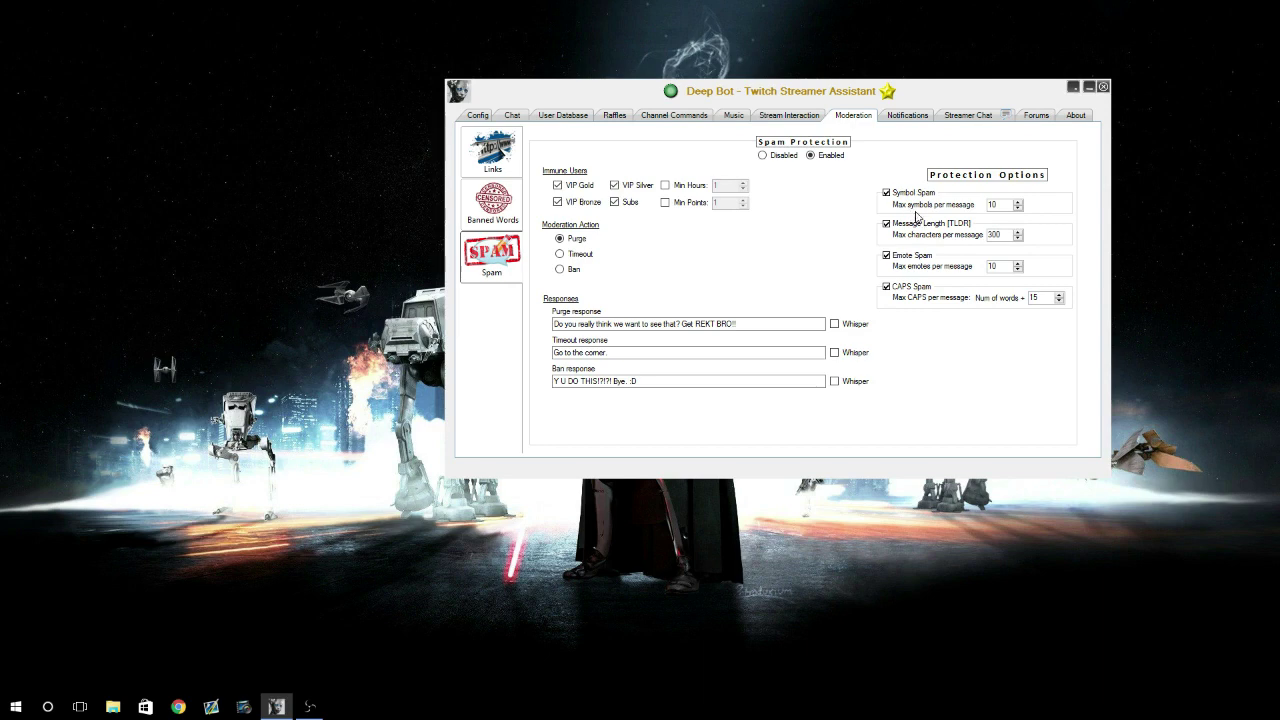
{"action": "double_click", "coordinate": [1000, 206]}
{"action": "type", "text": "20"}
{"action": "double_click", "coordinate": [1048, 297]}
{"action": "type", "text": "2"}
{"action": "key", "text": "Tab"}
{"action": "key", "text": "Tab"}
Look over the donation and follower notifications and the streamer chat, and browse the boards of the DeepBot forums.
{"action": "left_click", "coordinate": [904, 118]}
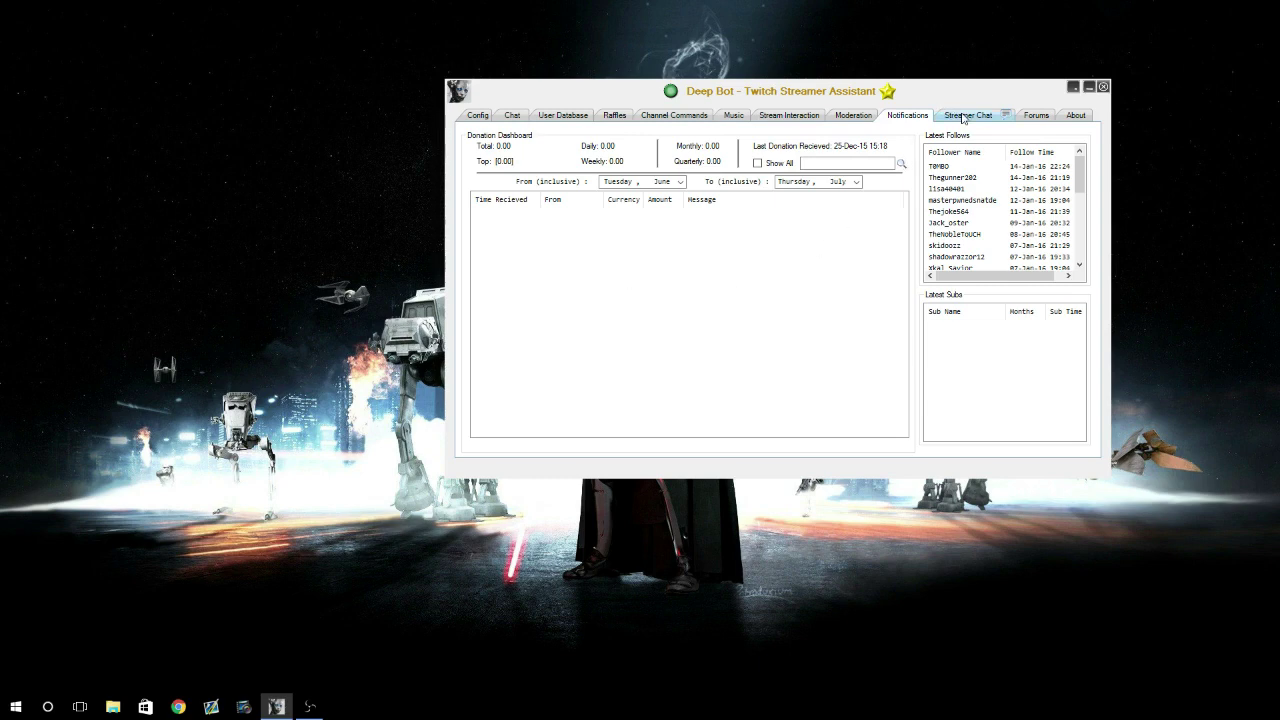
{"action": "left_click", "coordinate": [963, 116]}
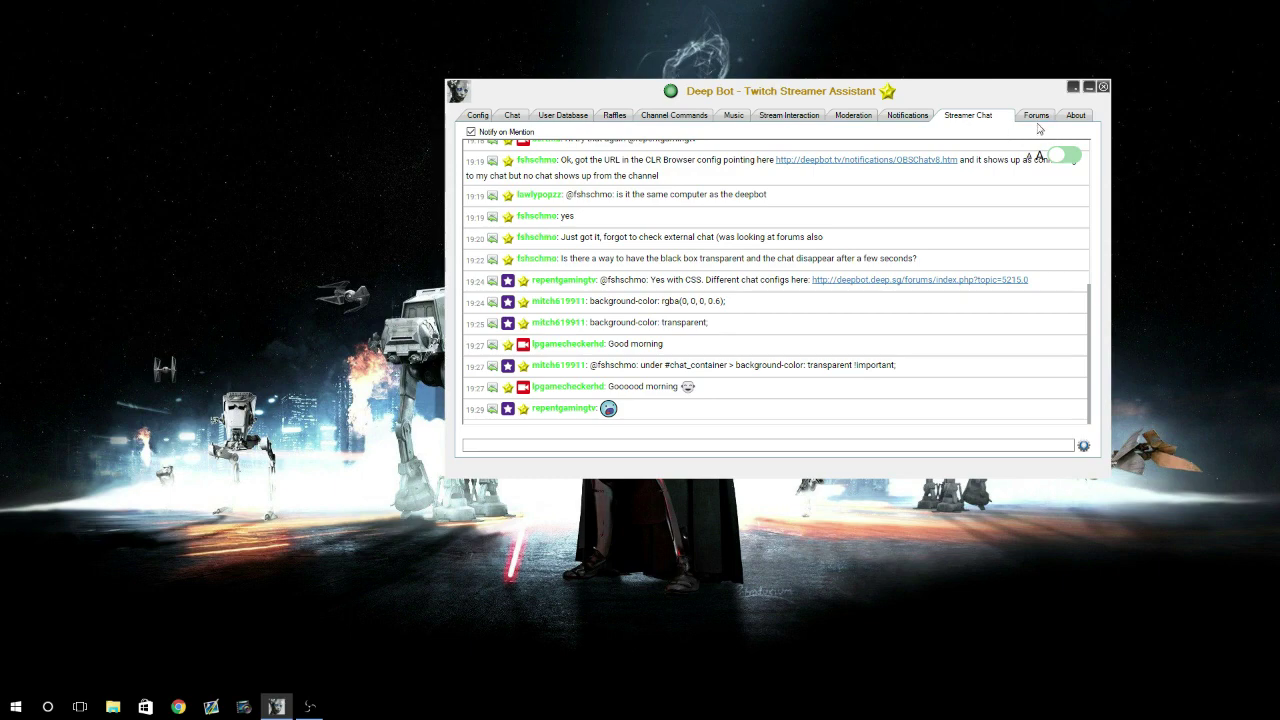
{"action": "left_click", "coordinate": [1036, 117]}
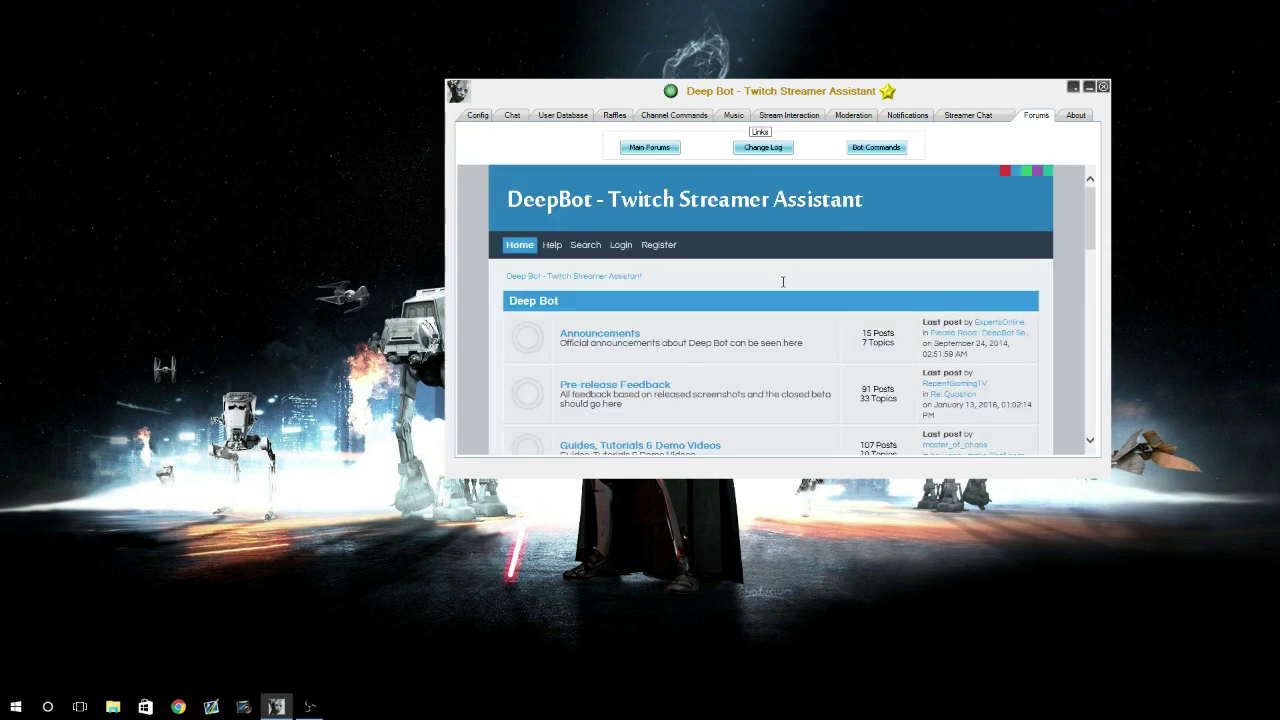
{"action": "scroll", "coordinate": [768, 283], "scroll_direction": "down", "scroll_amount": 3}
{"action": "scroll", "coordinate": [768, 283], "scroll_direction": "down", "scroll_amount": 6}
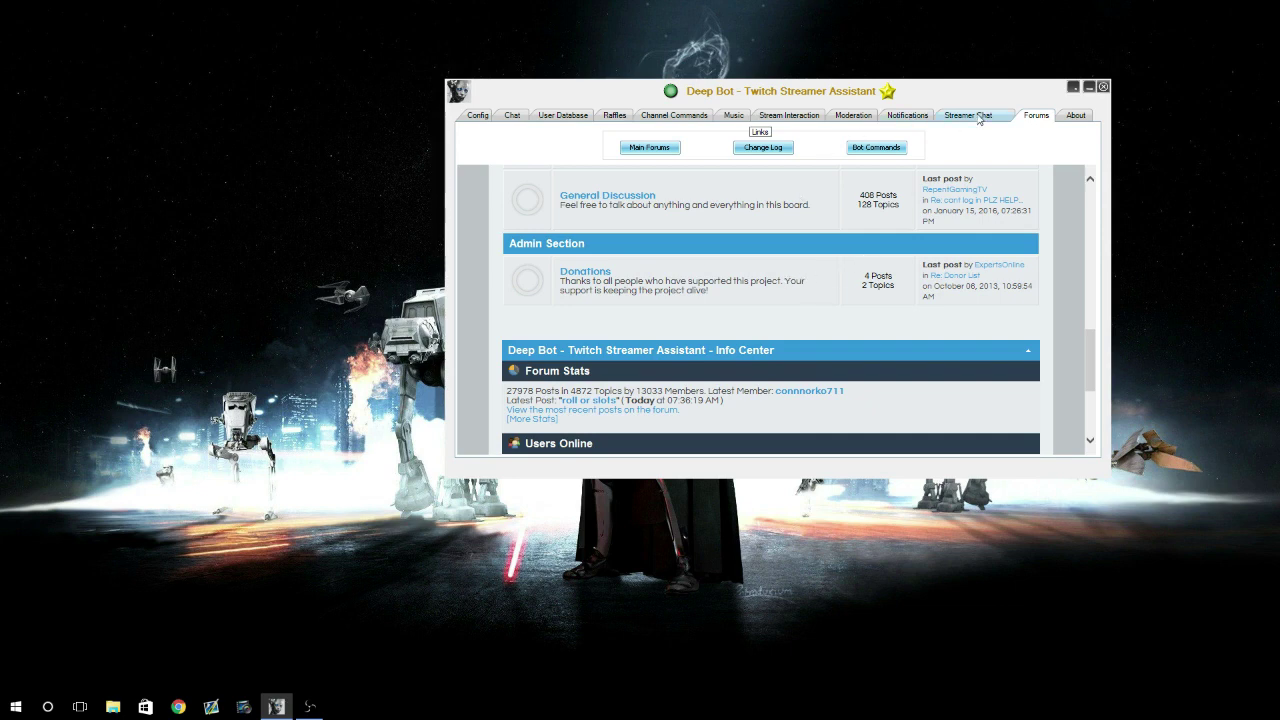
{"action": "scroll", "coordinate": [860, 260], "scroll_direction": "down", "scroll_amount": 1}
{"action": "scroll", "coordinate": [792, 298], "scroll_direction": "up", "scroll_amount": 5}
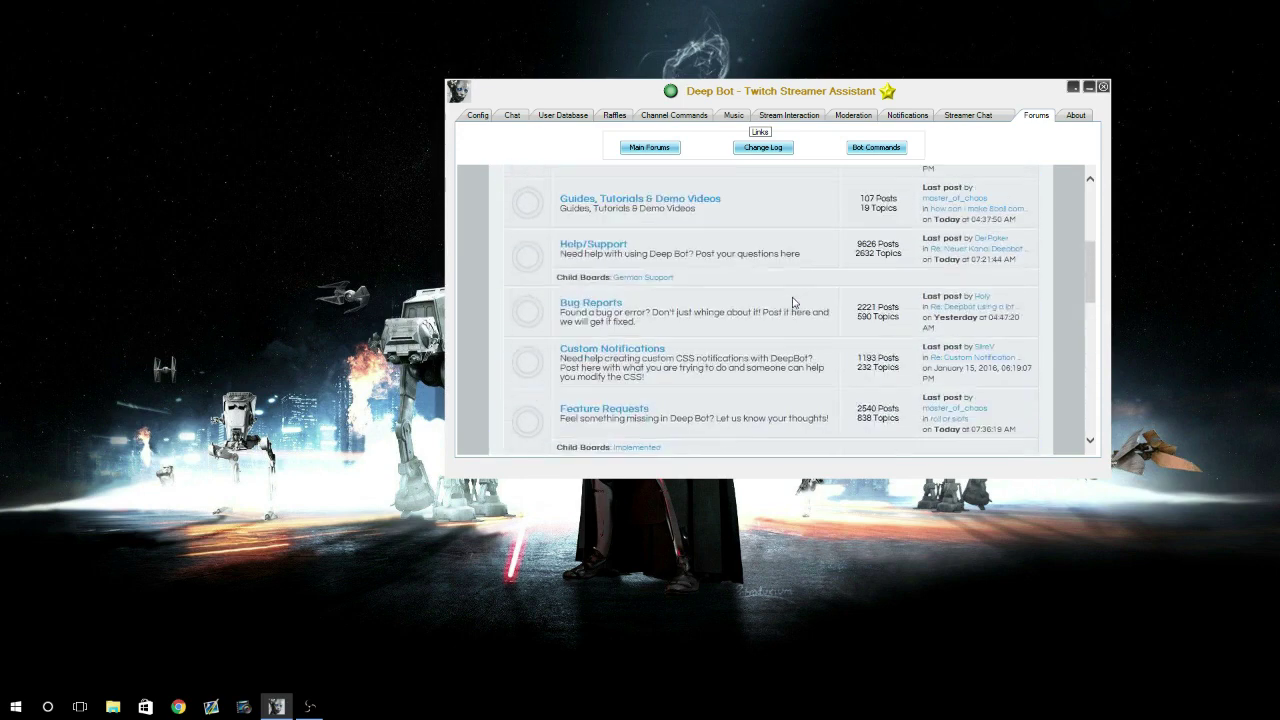
{"action": "scroll", "coordinate": [792, 298], "scroll_direction": "up", "scroll_amount": 2}
Read through the change log for the recent bot revisions, and return to the main bot configuration page.
{"action": "left_click", "coordinate": [1075, 115]}
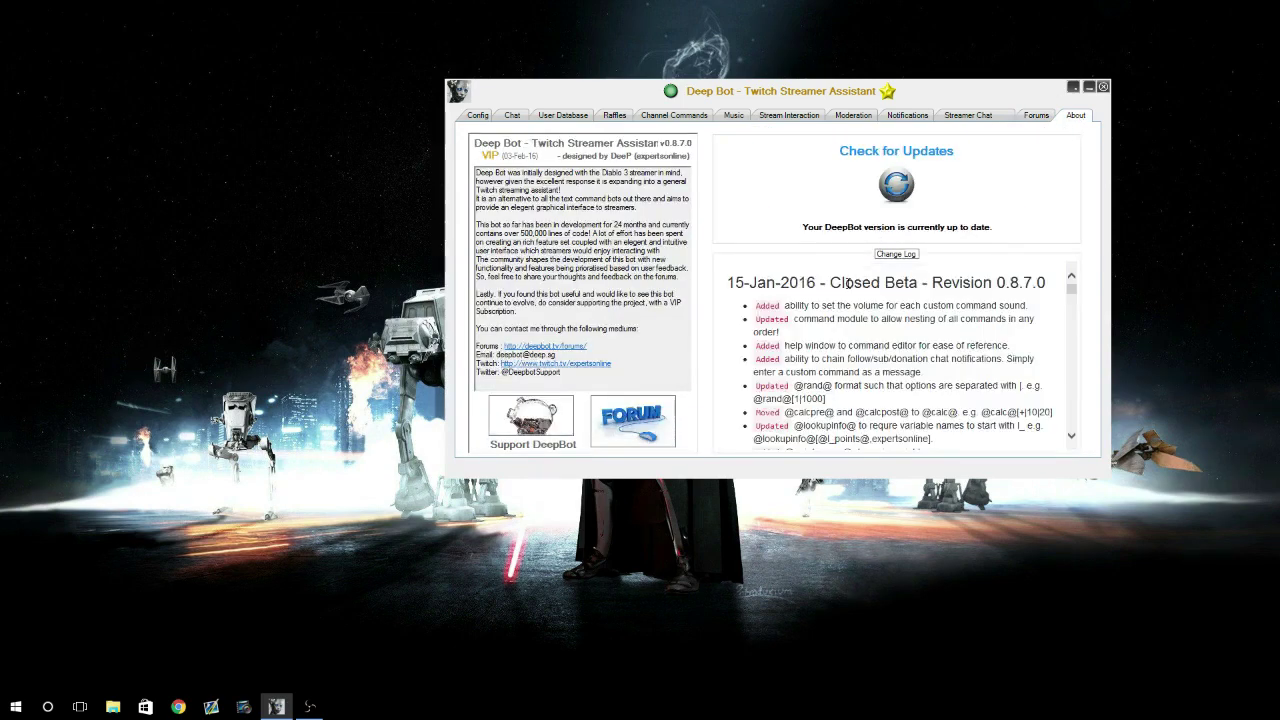
{"action": "scroll", "coordinate": [855, 300], "scroll_direction": "down", "scroll_amount": 6}
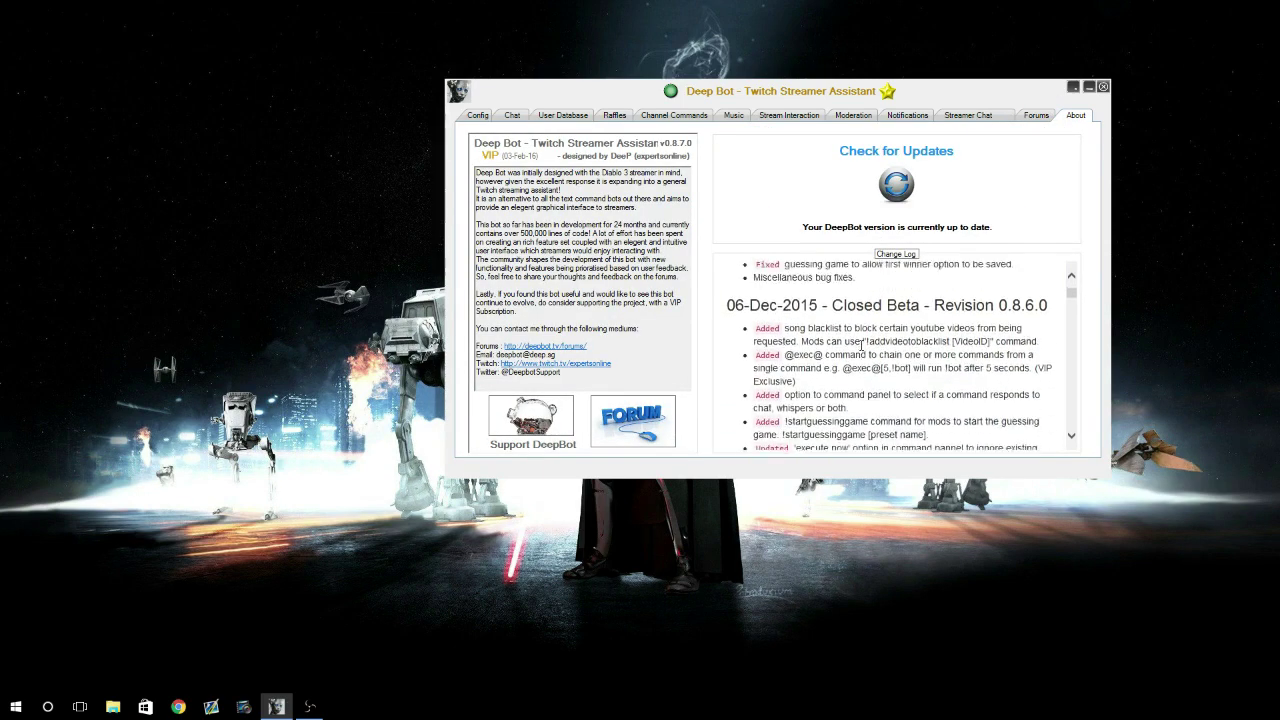
{"action": "scroll", "coordinate": [860, 345], "scroll_direction": "up", "scroll_amount": 6}
{"action": "scroll", "coordinate": [860, 348], "scroll_direction": "down", "scroll_amount": 5}
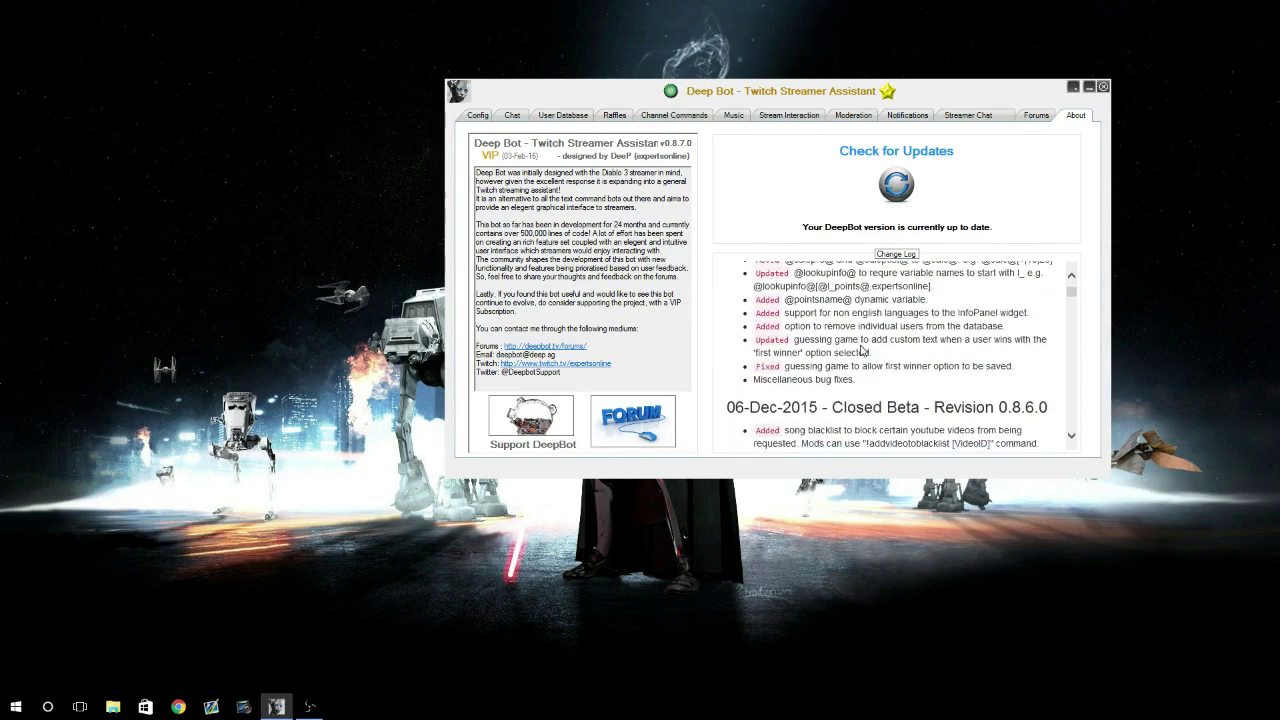
{"action": "scroll", "coordinate": [860, 347], "scroll_direction": "down", "scroll_amount": 3}
{"action": "scroll", "coordinate": [860, 346], "scroll_direction": "up", "scroll_amount": 6}
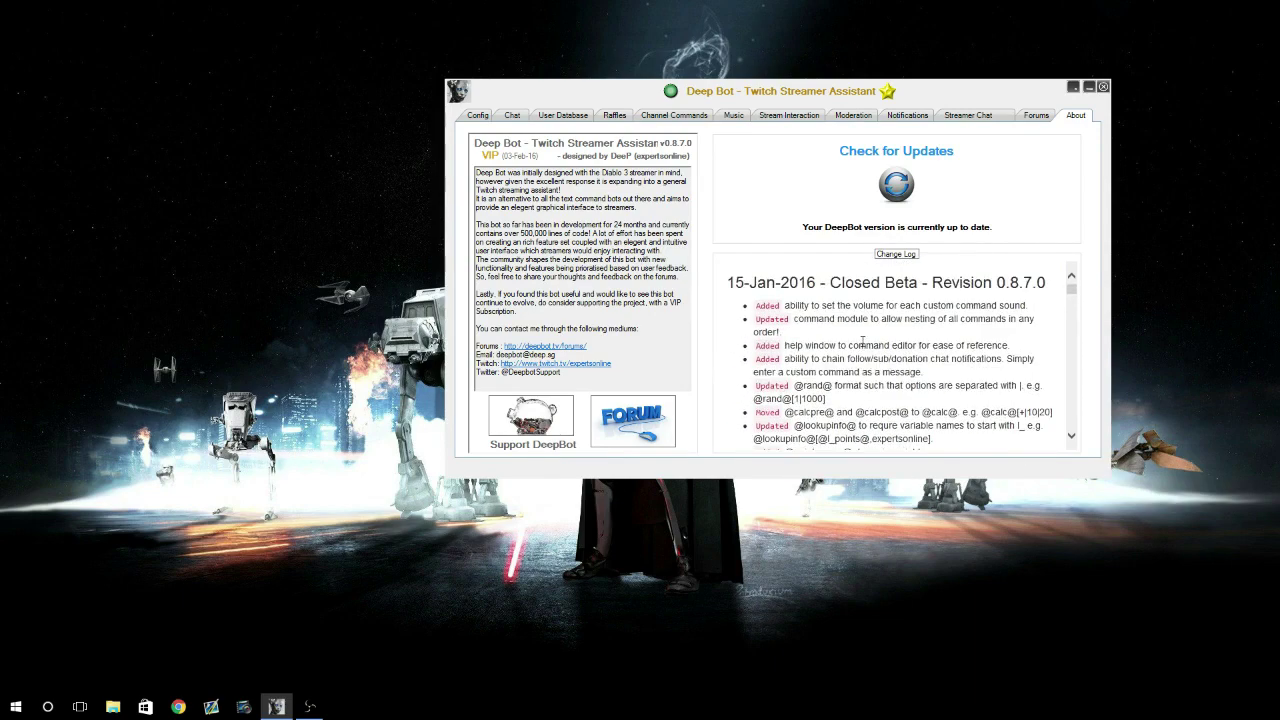
{"action": "left_click", "coordinate": [476, 116]}
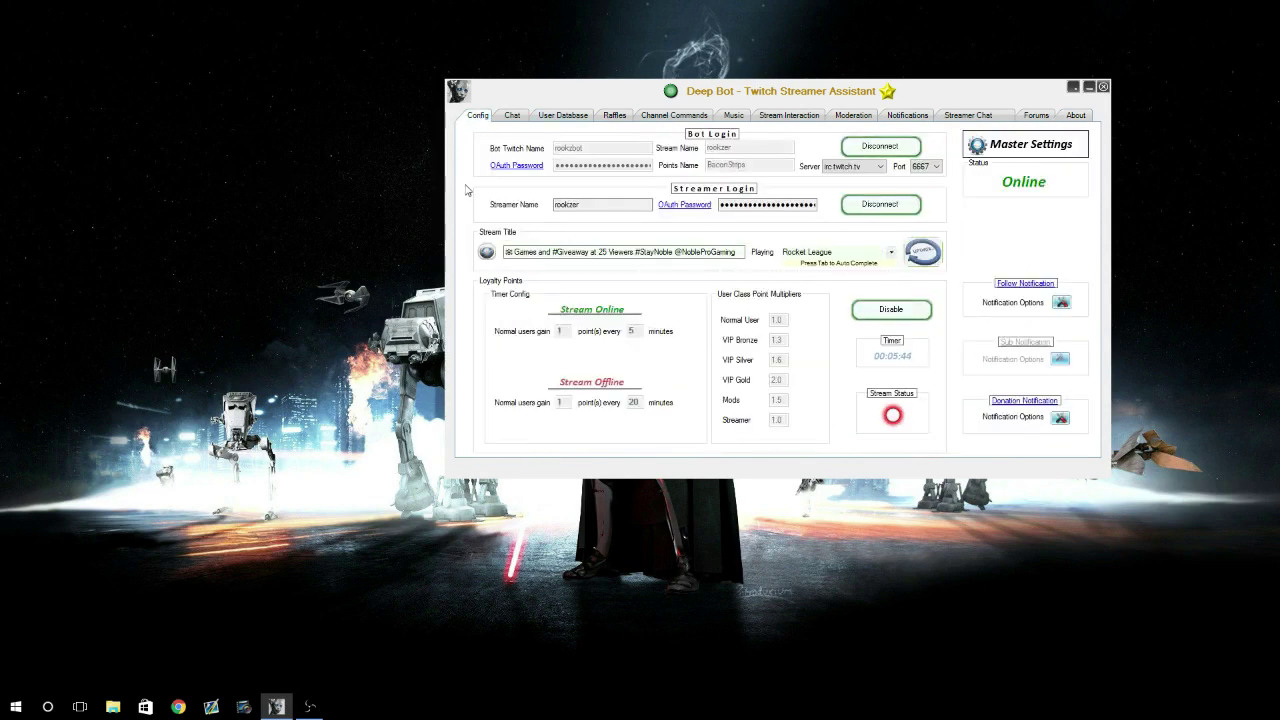